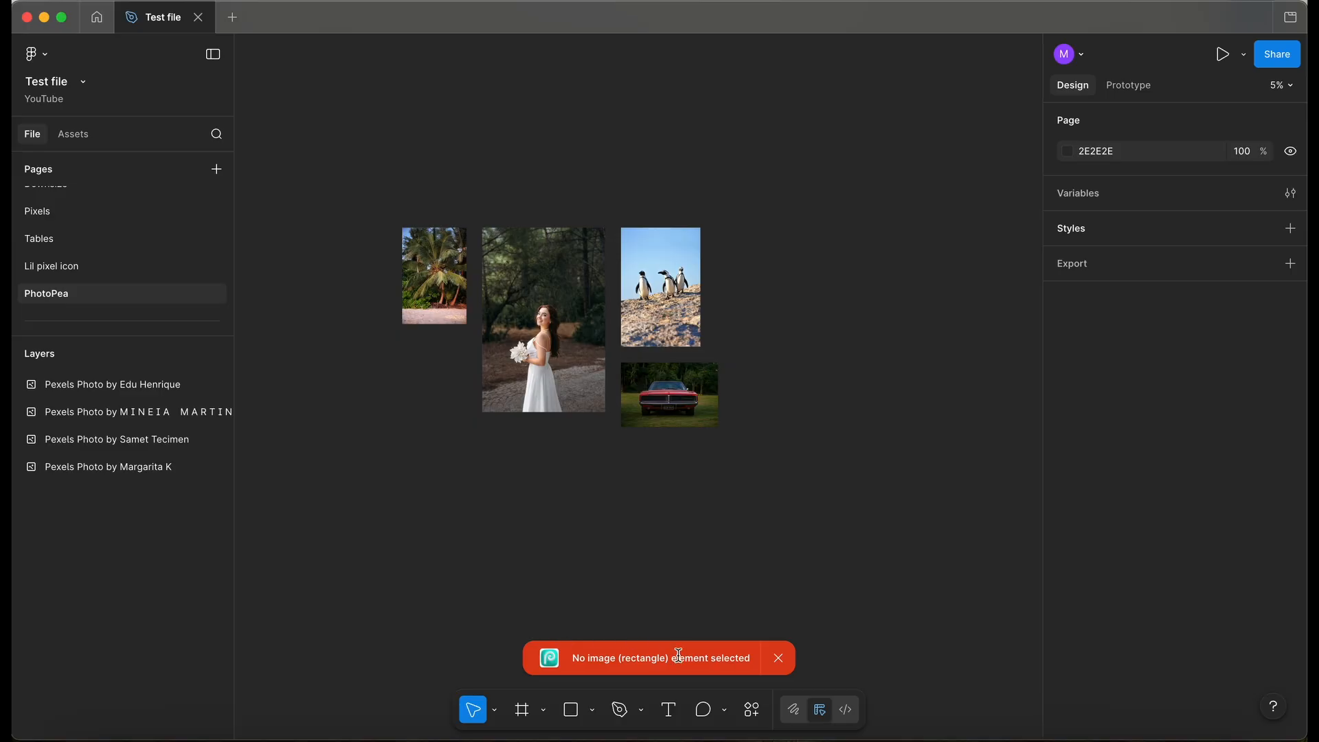
# - Select the red car photo on the canvas and open it in the Photopea plugin
pyautogui.click(779, 658)
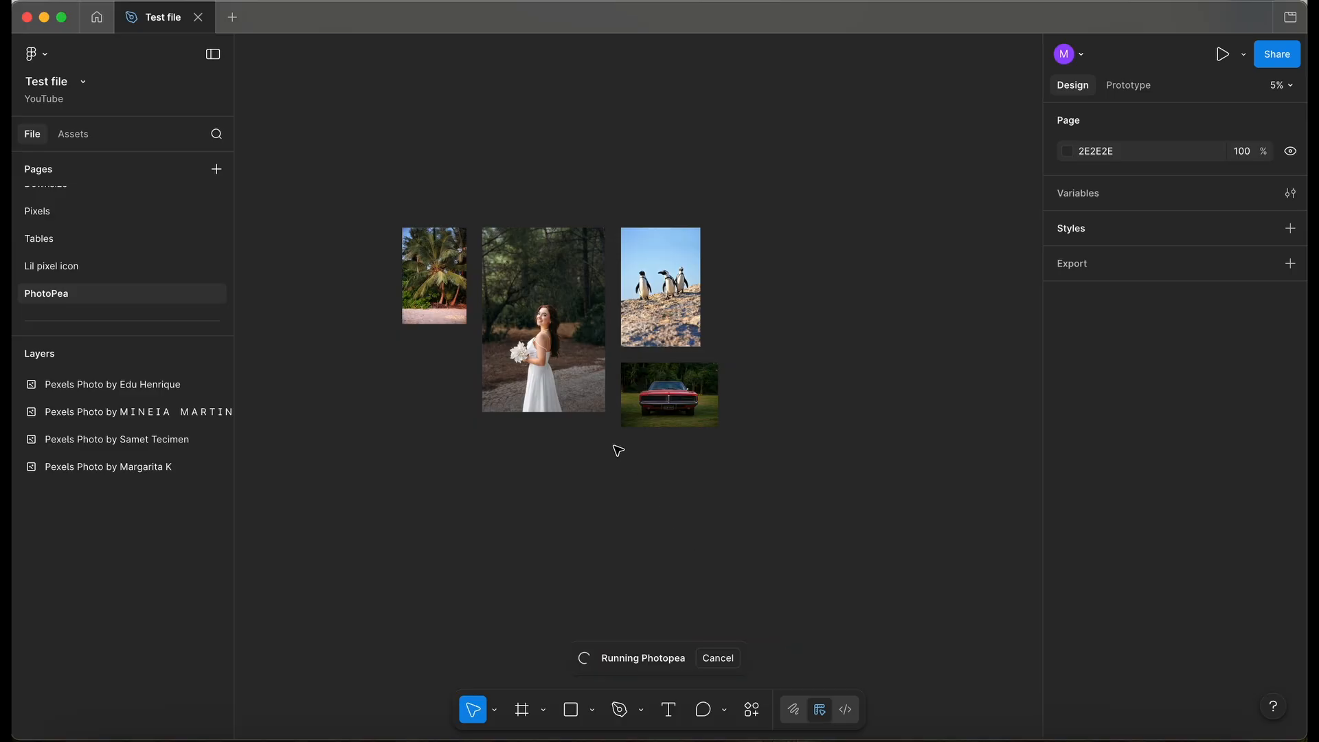
pyautogui.click(641, 427)
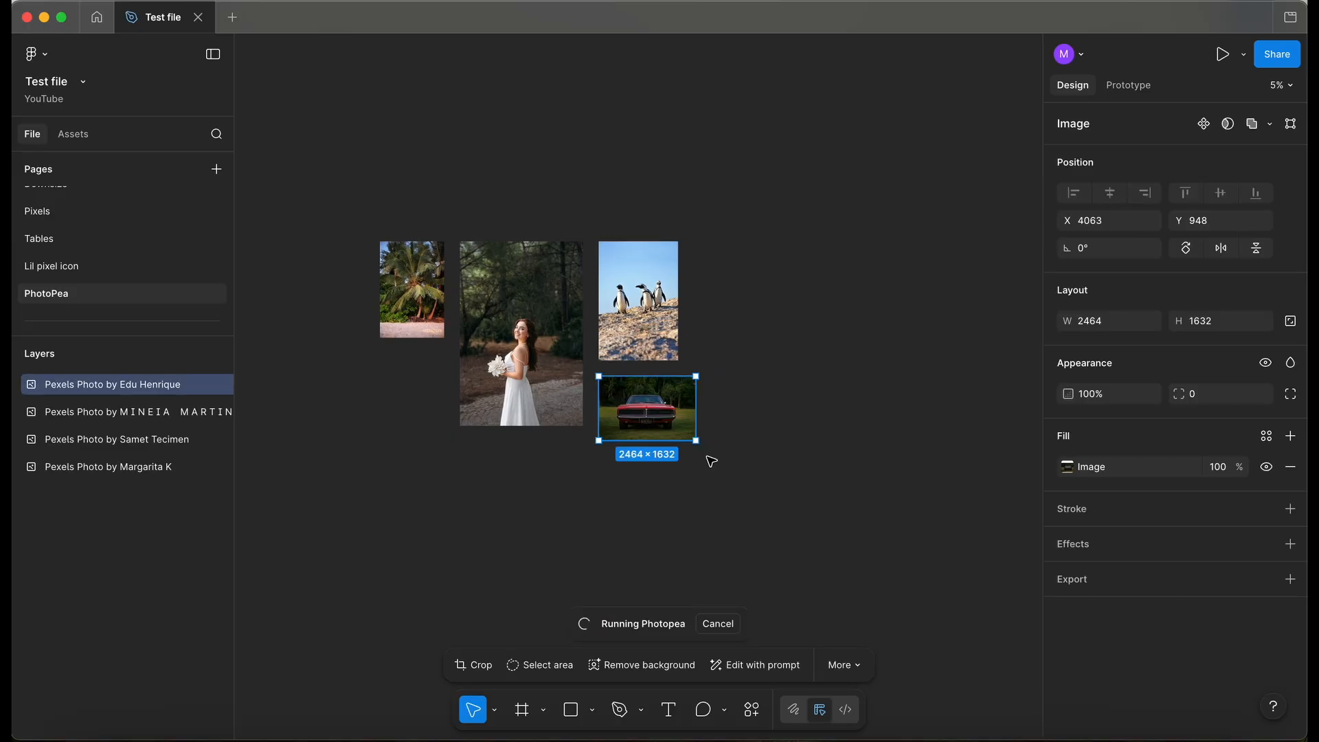
pyautogui.scroll(2, 709, 461)
pyautogui.click(719, 623)
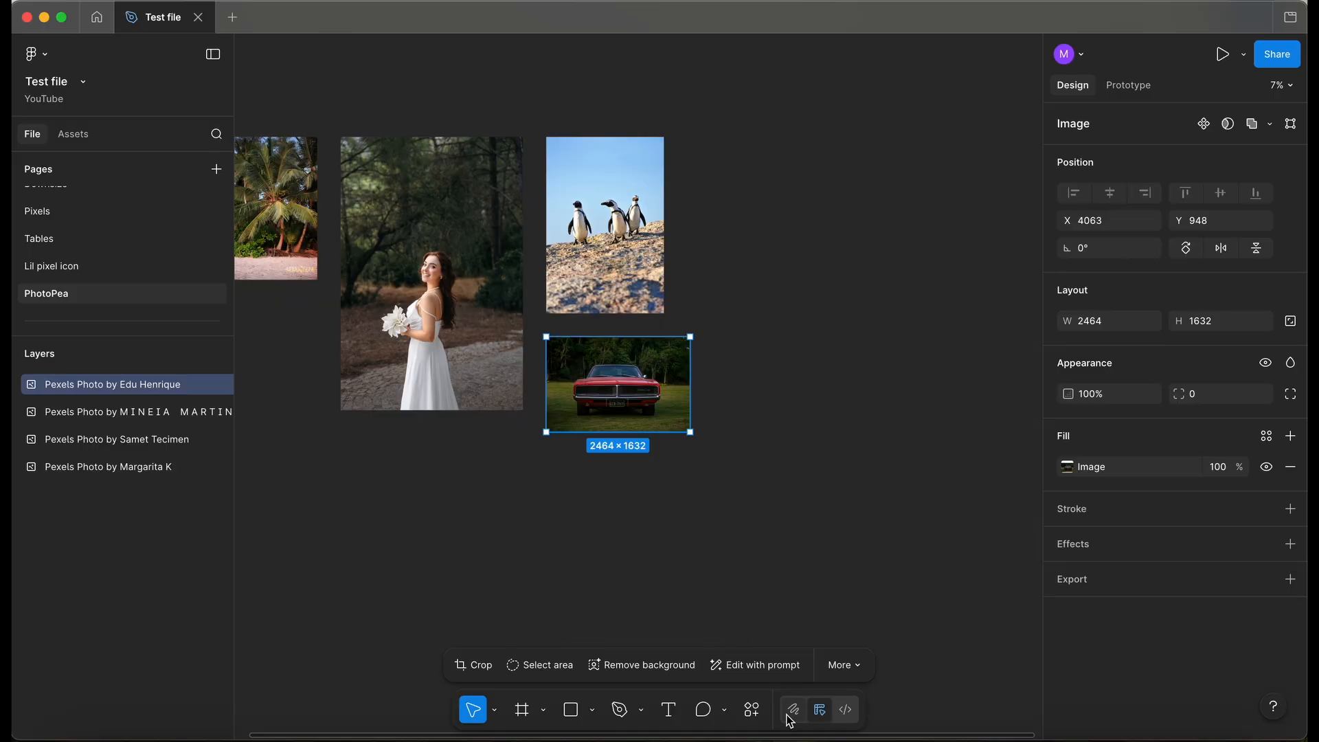
pyautogui.click(752, 709)
pyautogui.click(522, 483)
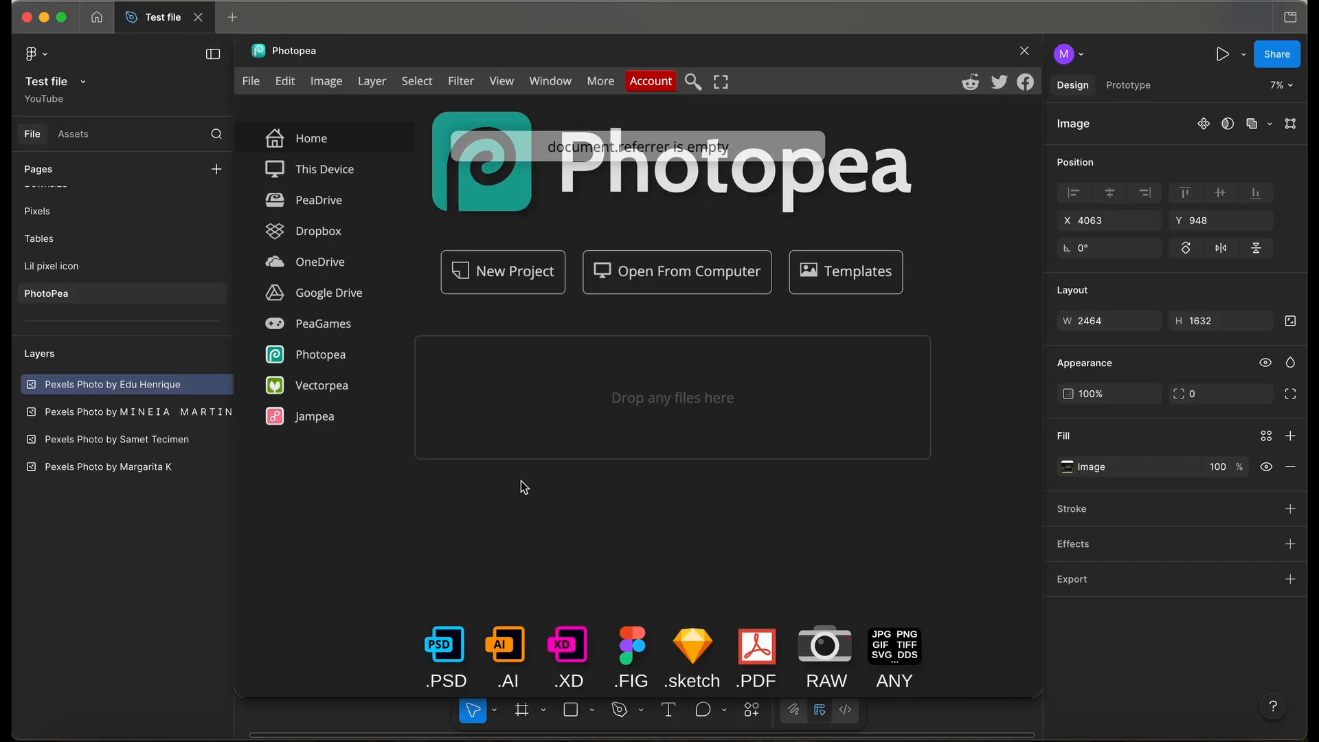
# - Move the Photopea window aside to uncover the palm tree and bride photos on the canvas
pyautogui.moveTo(820, 55); pyautogui.dragTo(1013, 66)
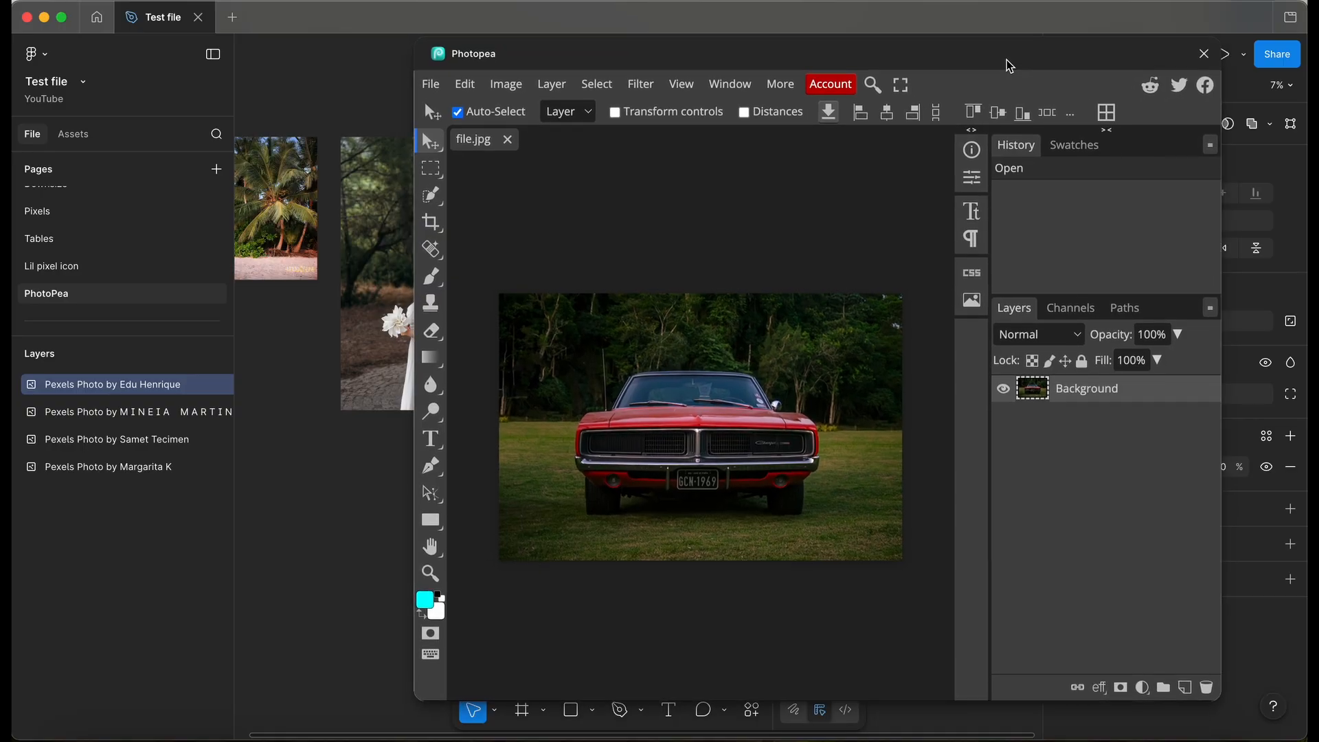
pyautogui.hscroll(-2, 383, 405)
pyautogui.hscroll(-1, 385, 410)
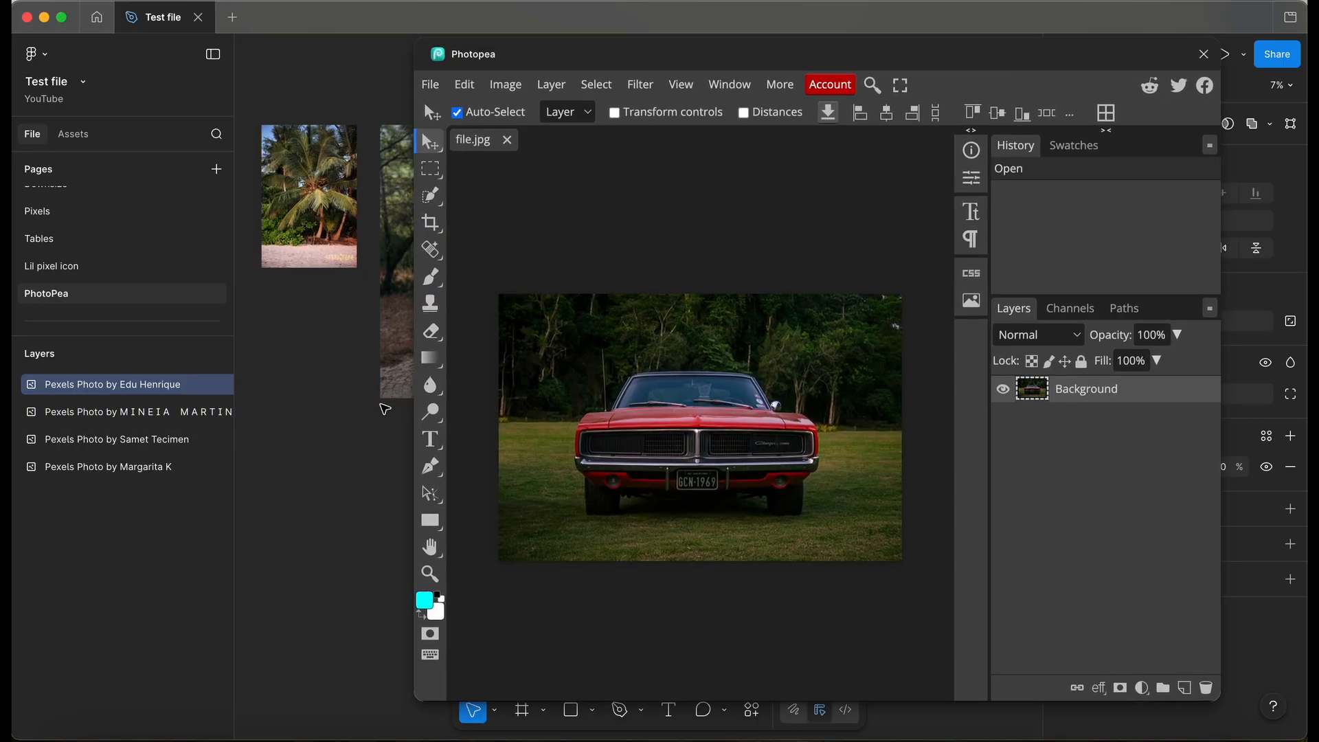
pyautogui.moveTo(990, 52); pyautogui.dragTo(1044, 55)
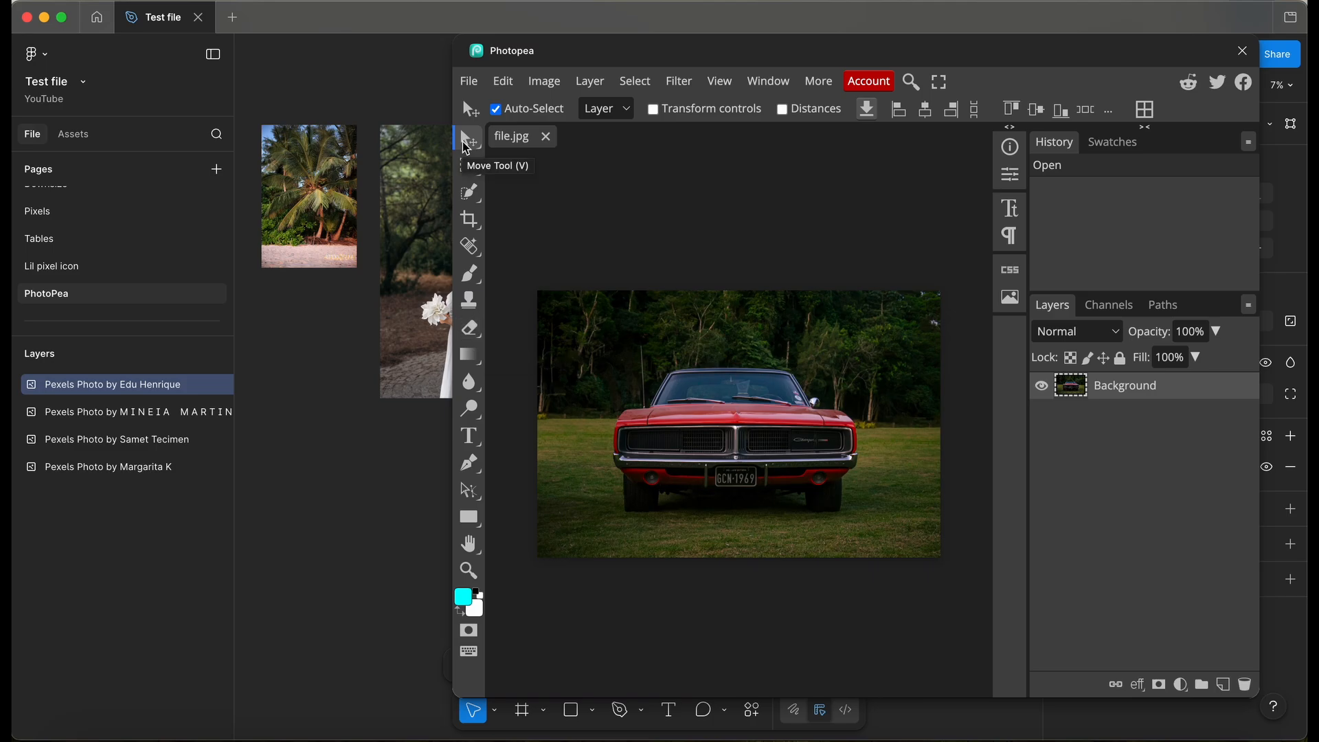
# - Draw a rectangular selection around the red car, and deselect it again
pyautogui.click(477, 173)
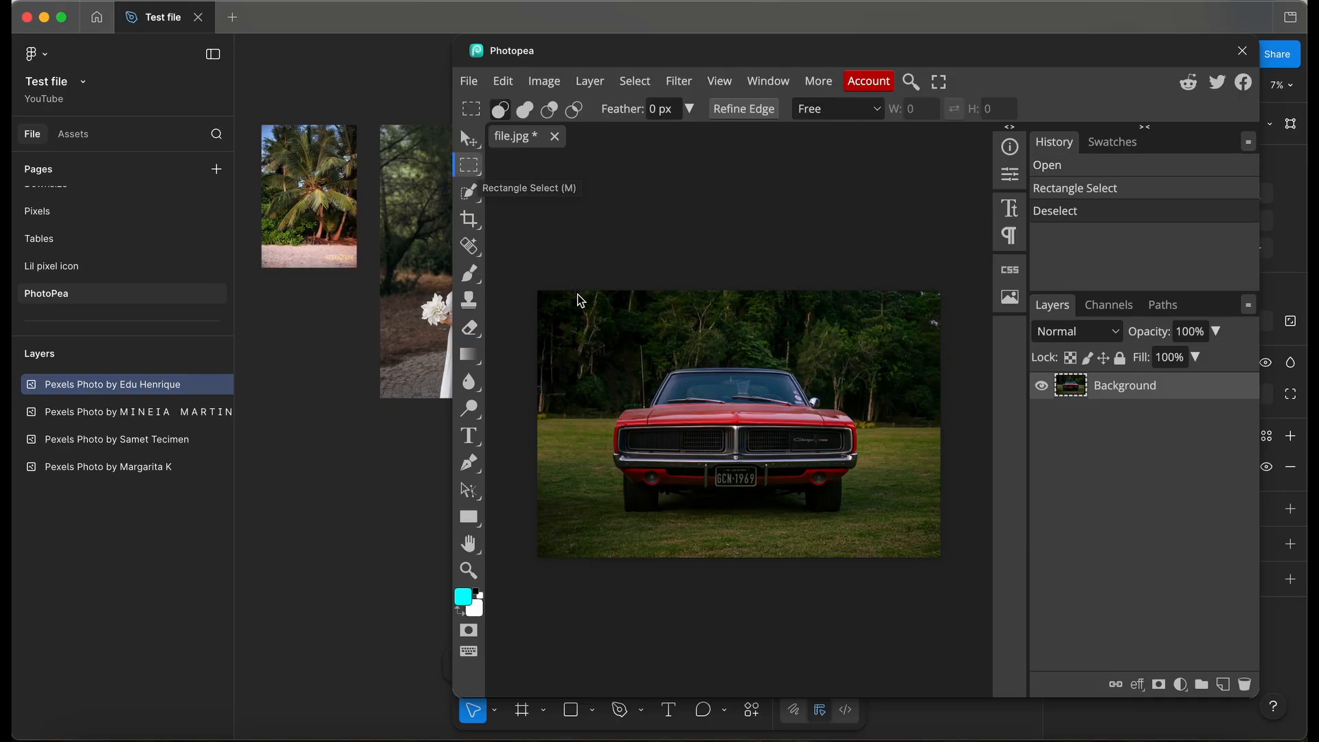
pyautogui.click(578, 300)
pyautogui.moveTo(567, 327); pyautogui.dragTo(885, 525)
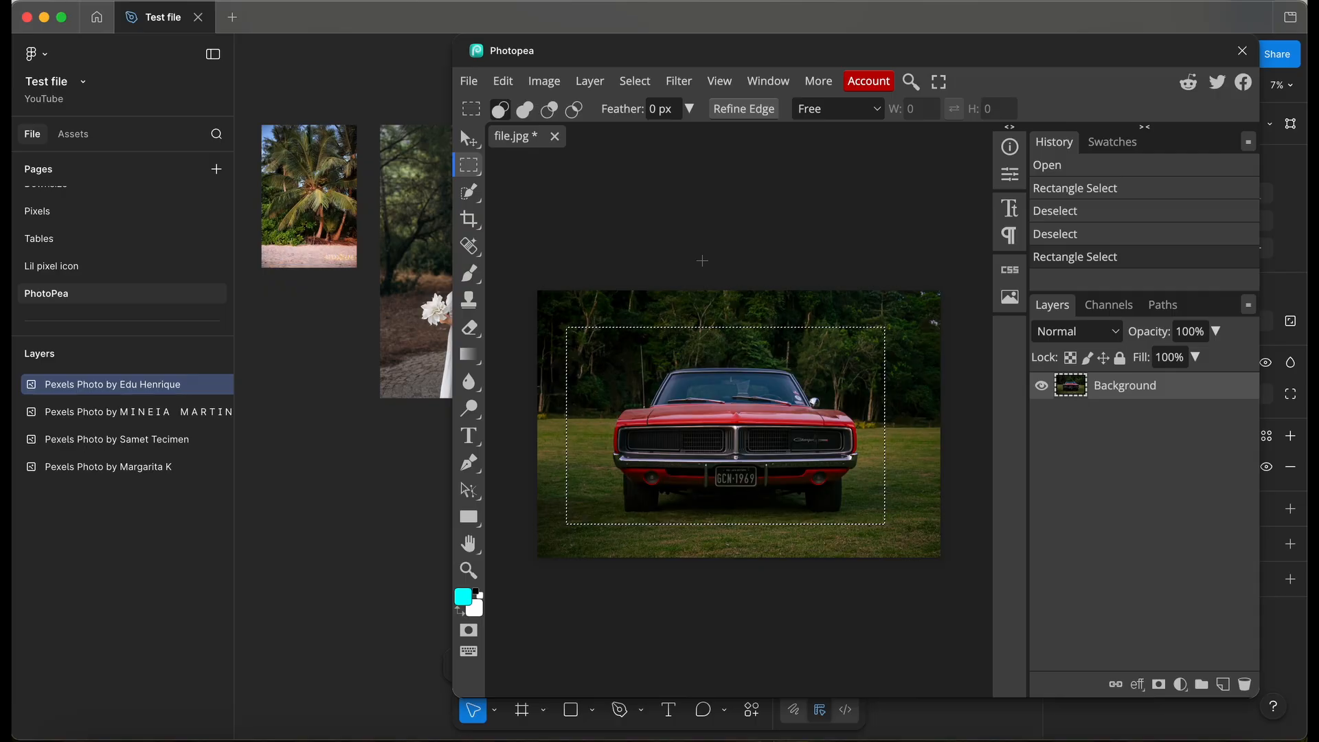
pyautogui.click(703, 261)
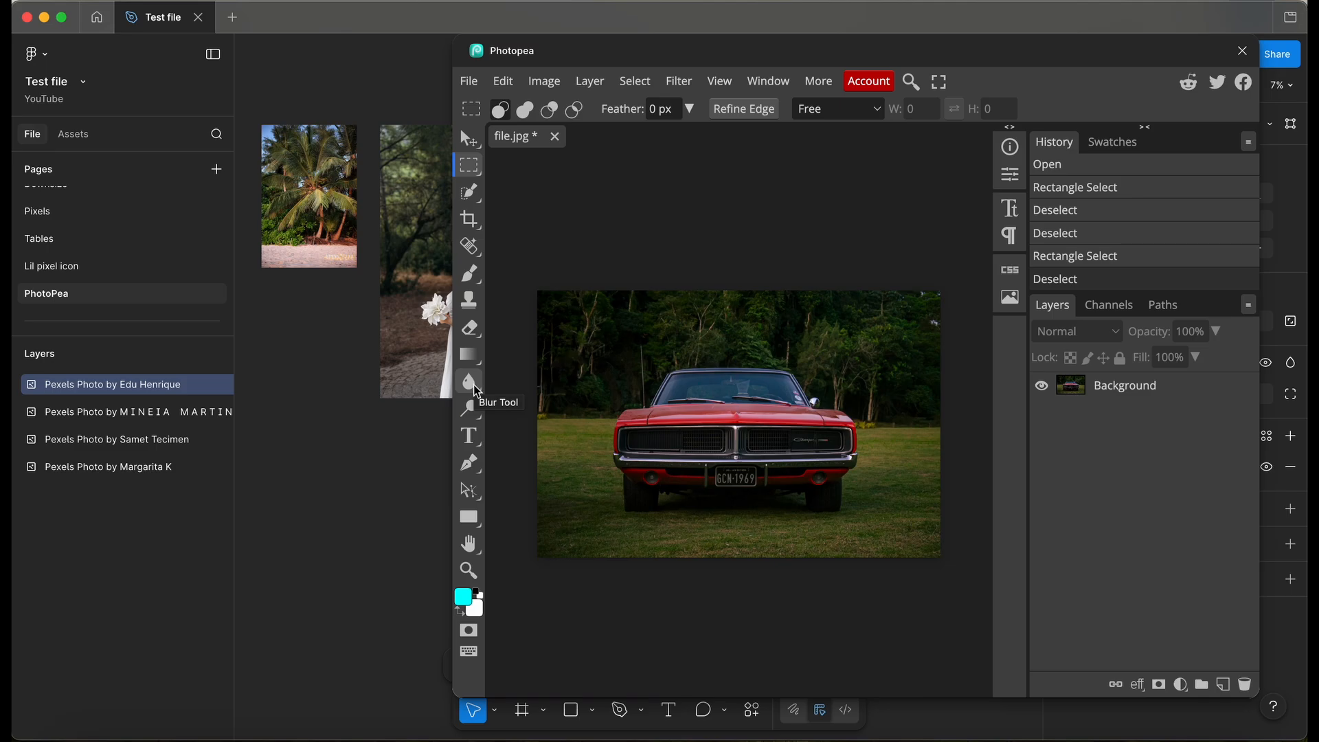
pyautogui.click(677, 287)
pyautogui.press('v')
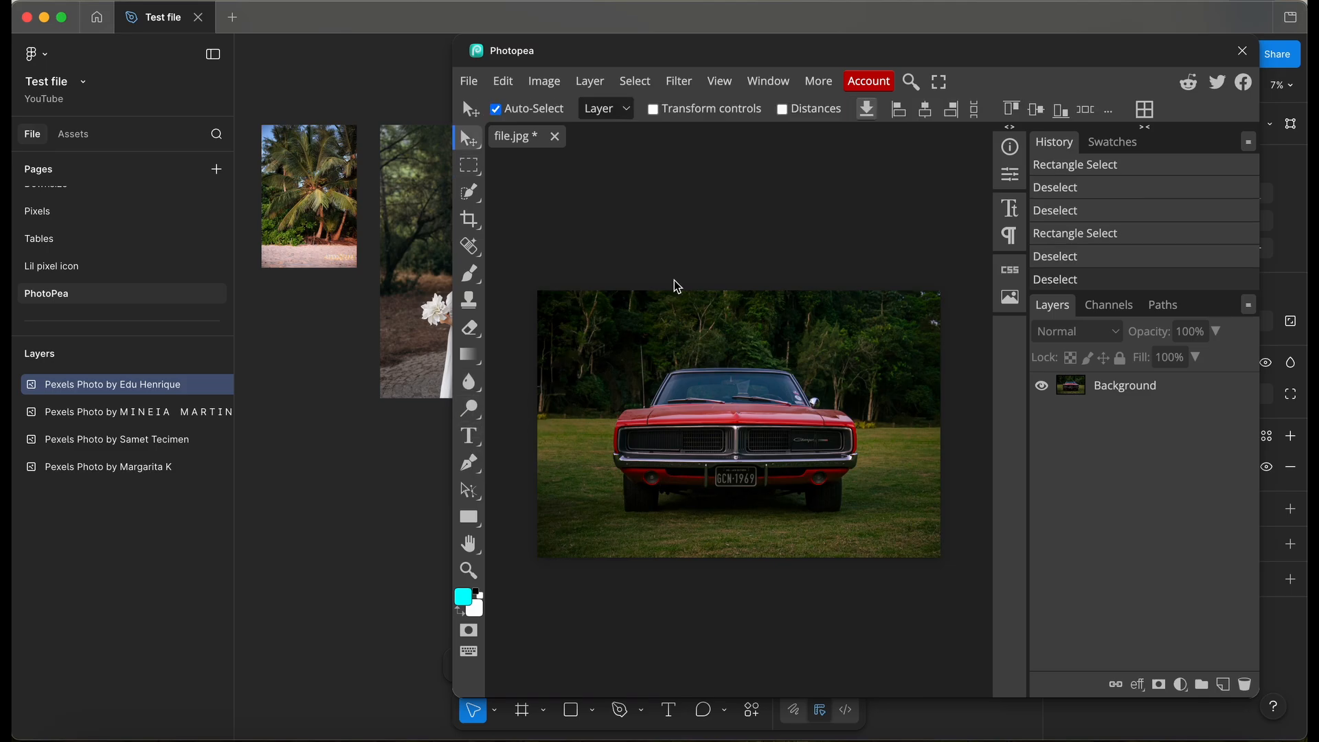
# - Examine Photopea's free and premium account types, and close the account information
pyautogui.click(877, 86)
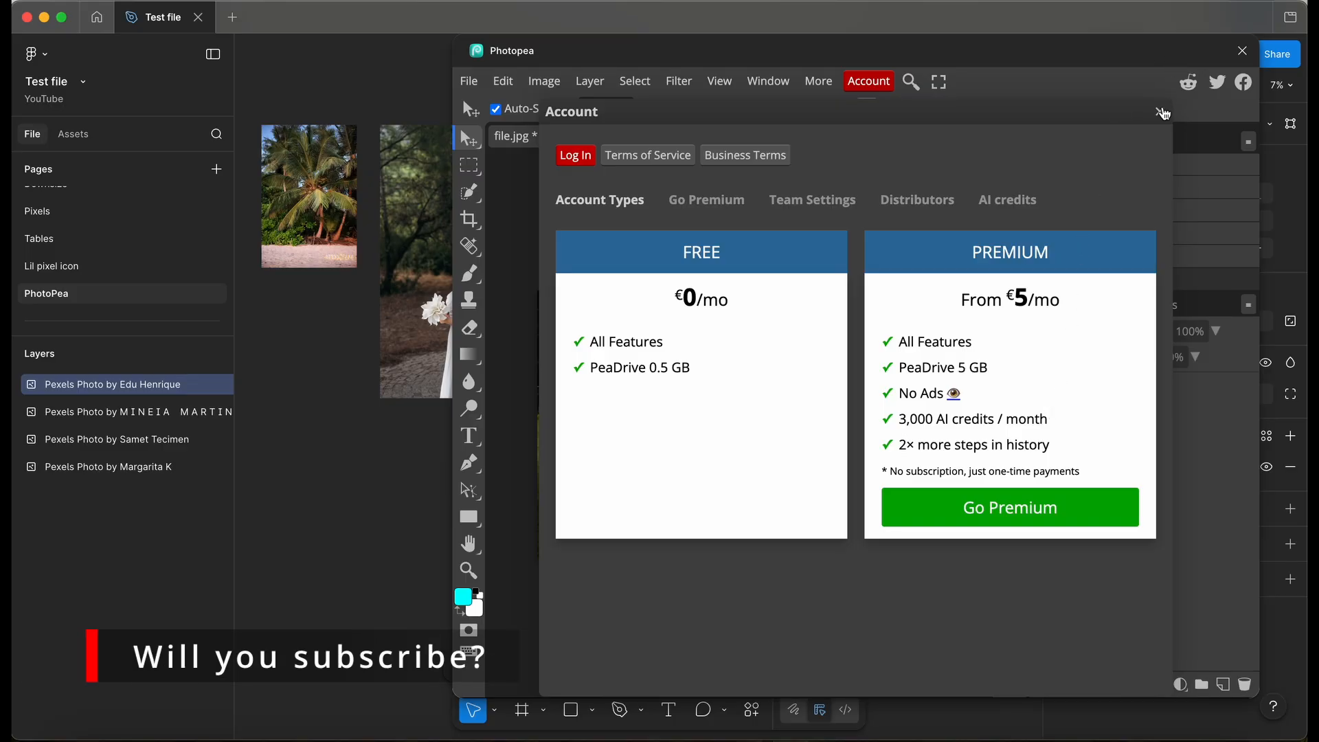
pyautogui.click(1163, 112)
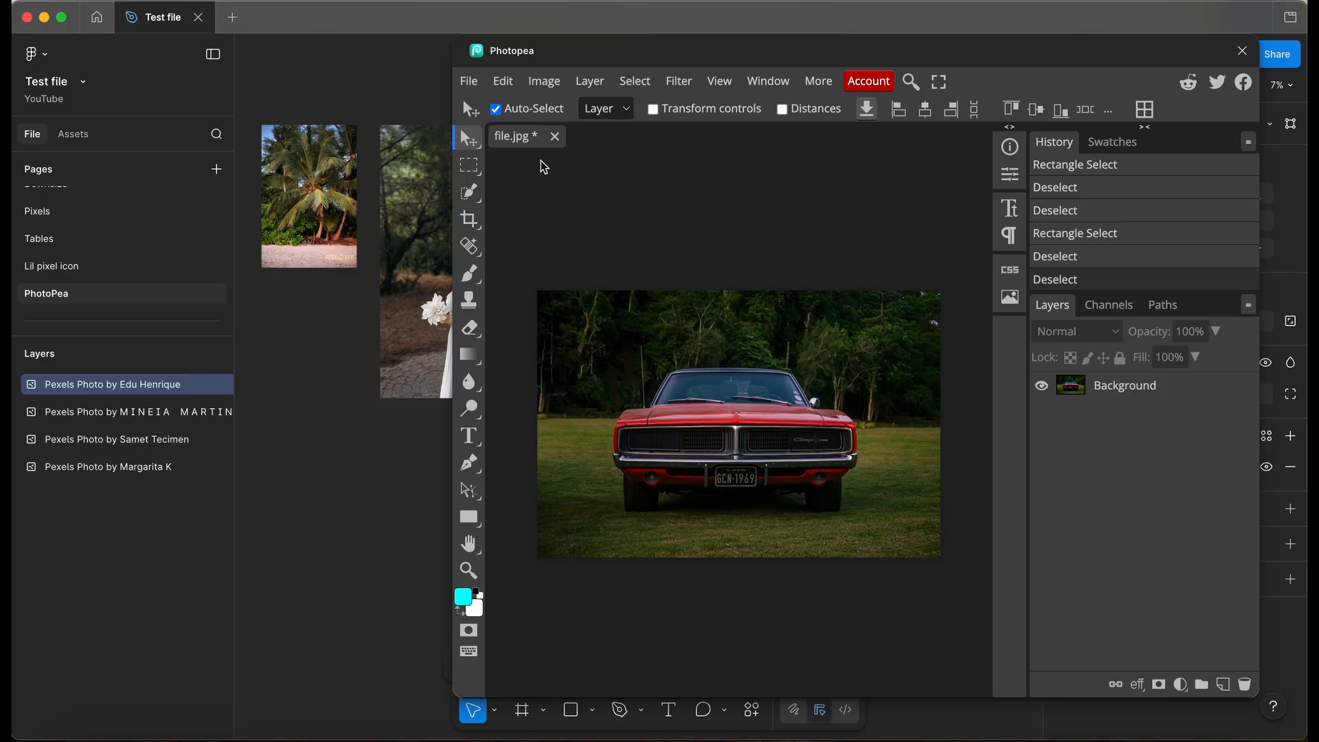
# - Select part of the car's windshield on the Background layer with the Quick Selection tool
pyautogui.click(461, 188)
pyautogui.click(471, 191)
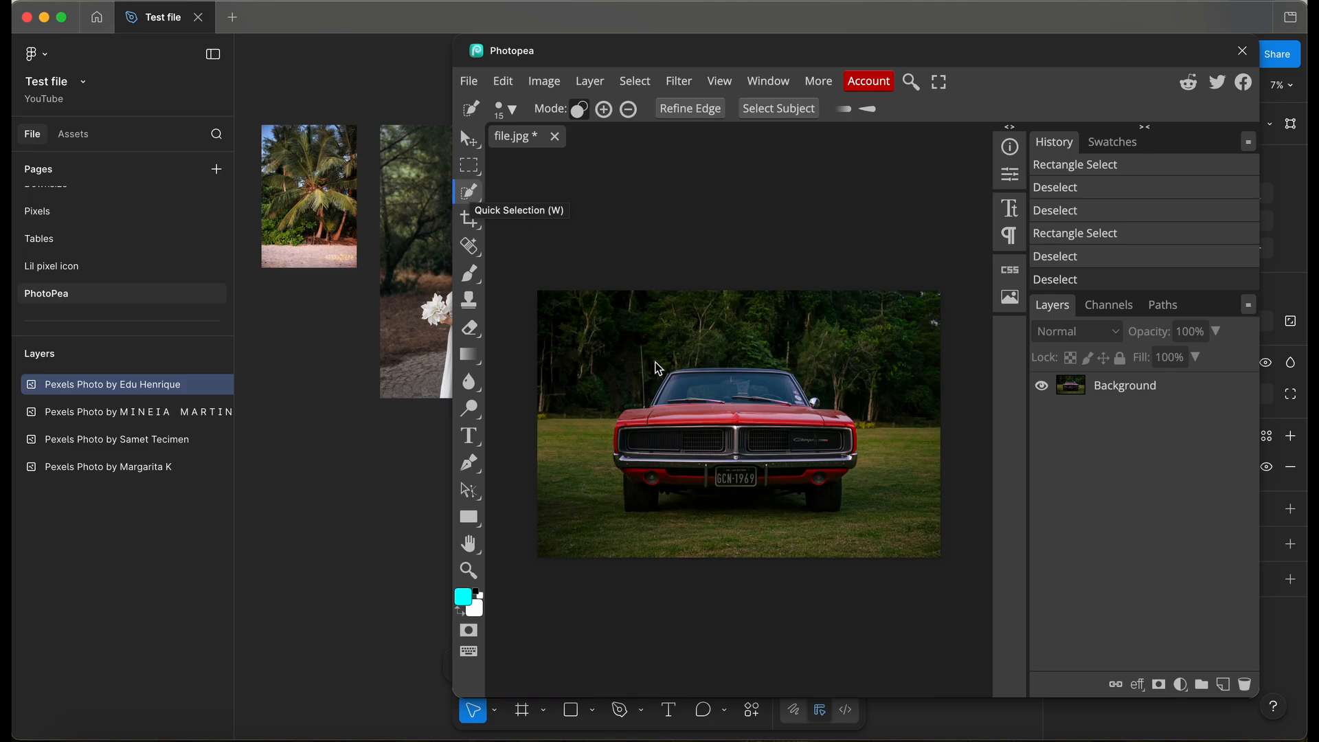
pyautogui.click(685, 390)
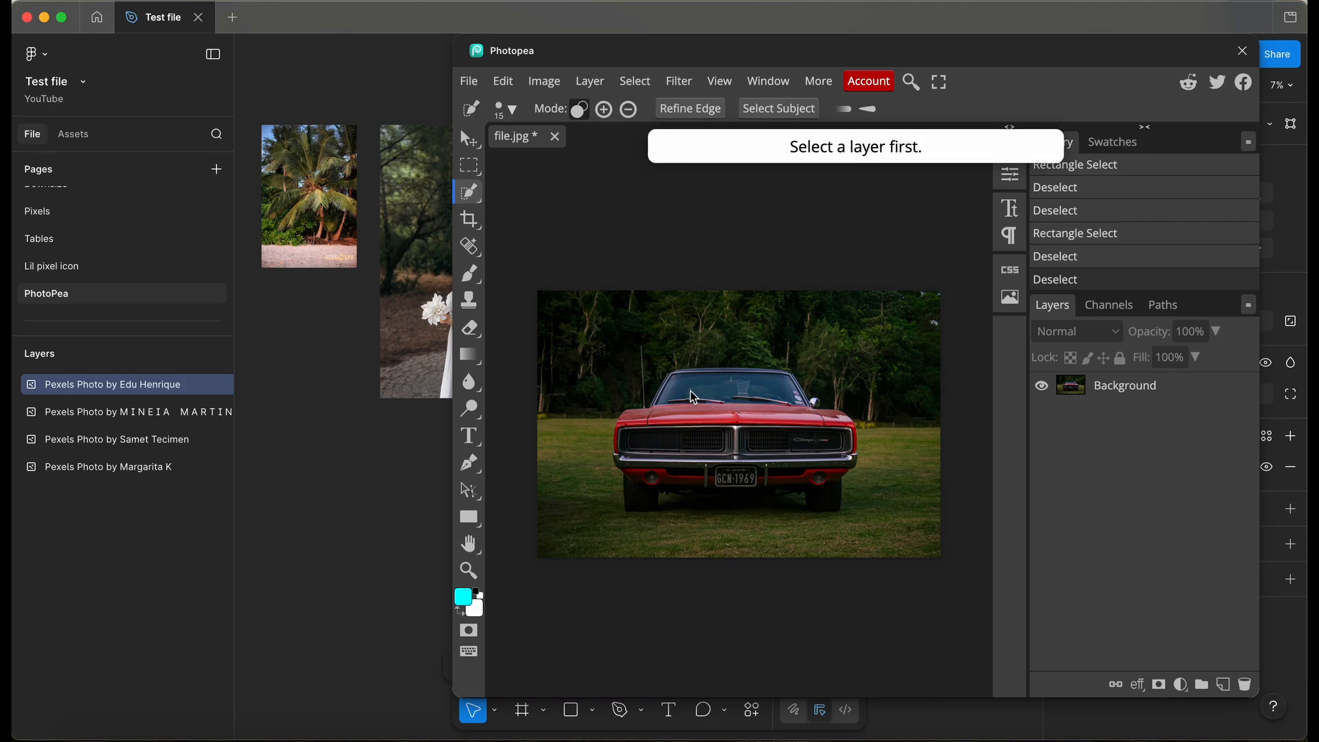
pyautogui.click(1085, 393)
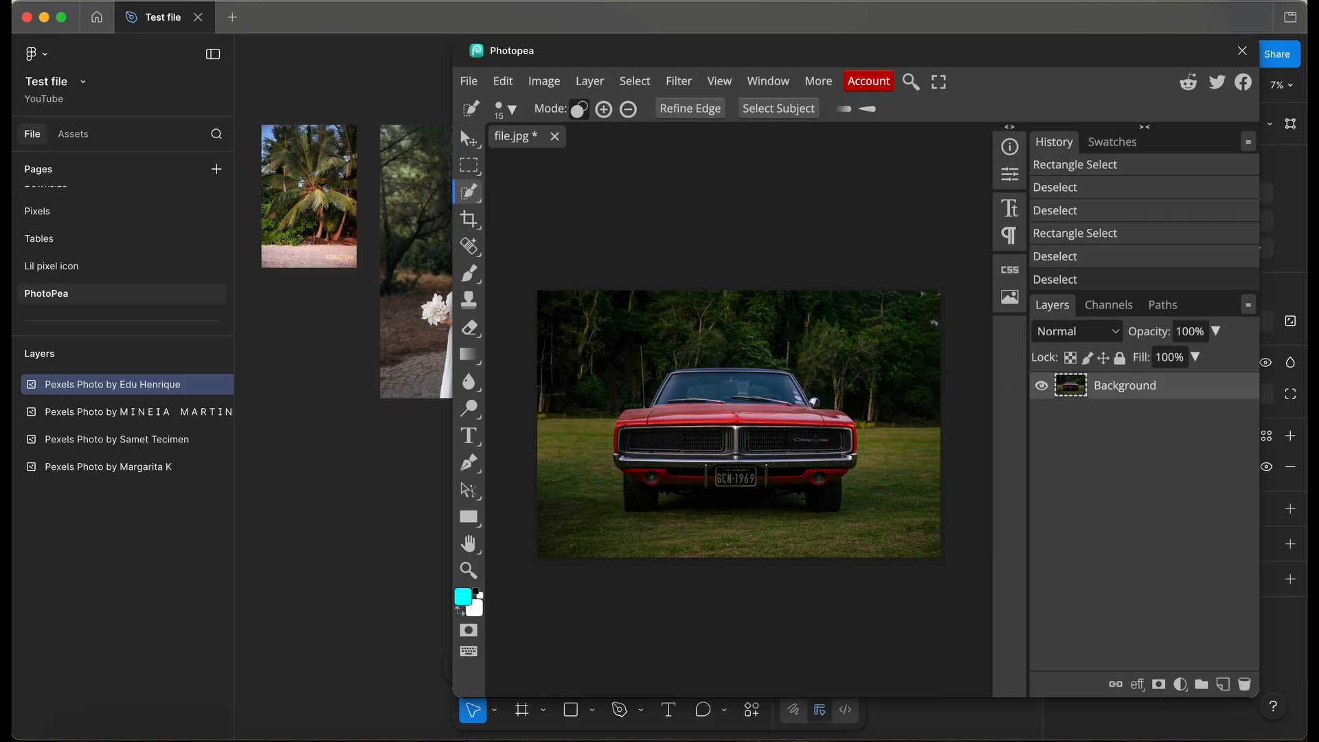
pyautogui.click(705, 385)
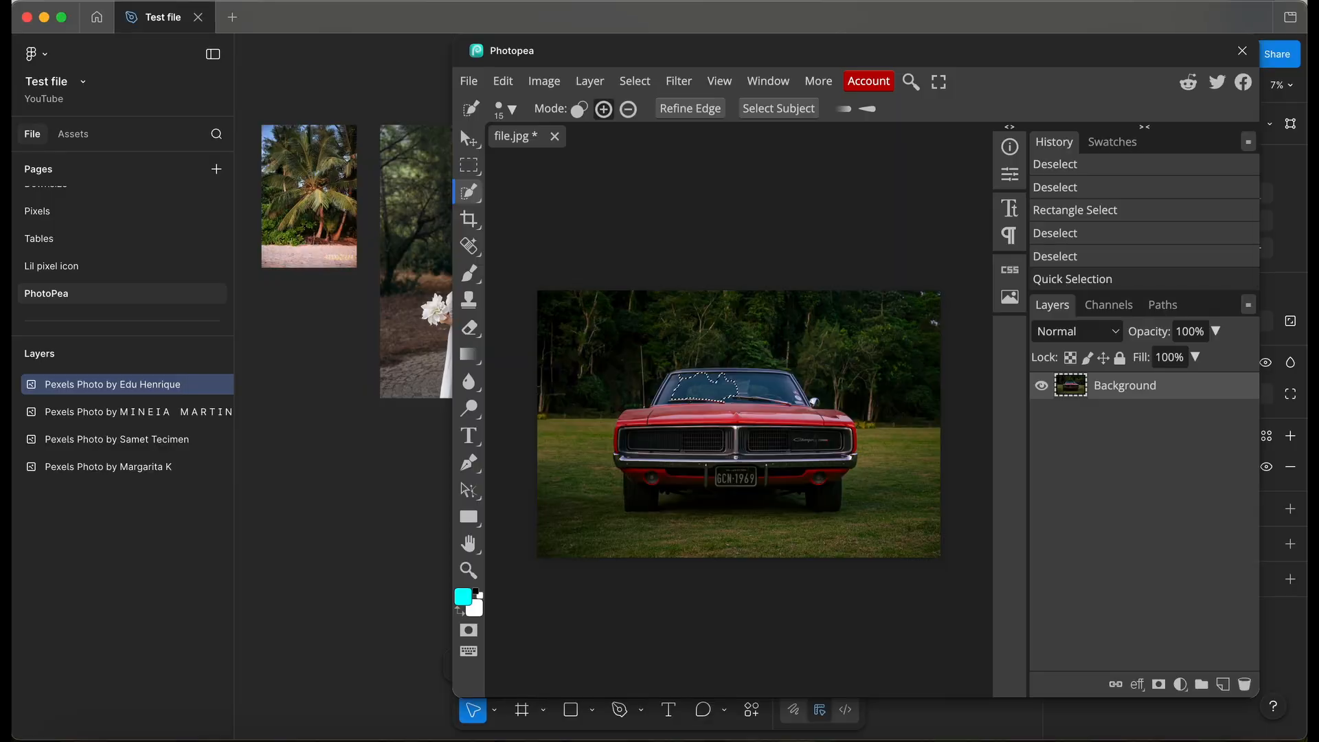
# - Extend the quick selection over the whole car with a 199 px brush and add a raster mask from it
pyautogui.scroll(1, 705, 385)
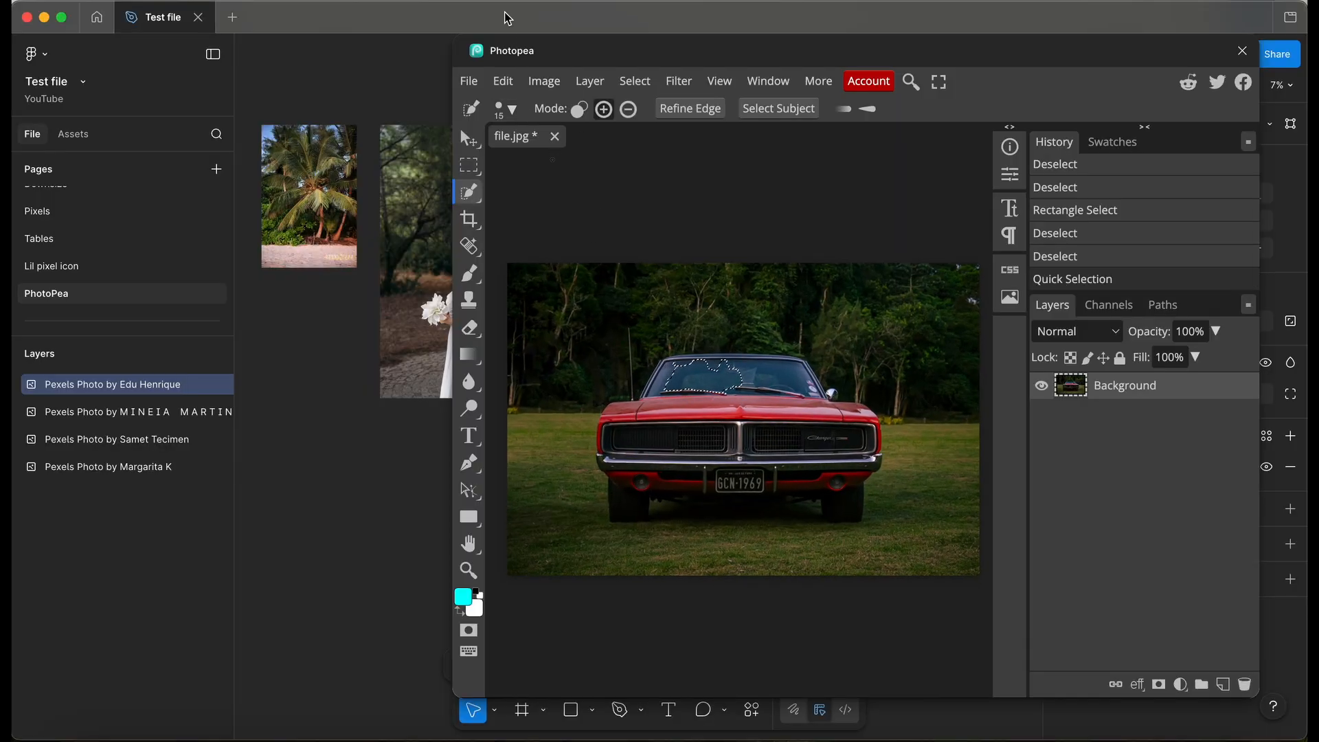
pyautogui.click(508, 108)
pyautogui.moveTo(605, 165); pyautogui.dragTo(660, 165)
pyautogui.click(729, 385)
pyautogui.moveTo(687, 468); pyautogui.dragTo(802, 415)
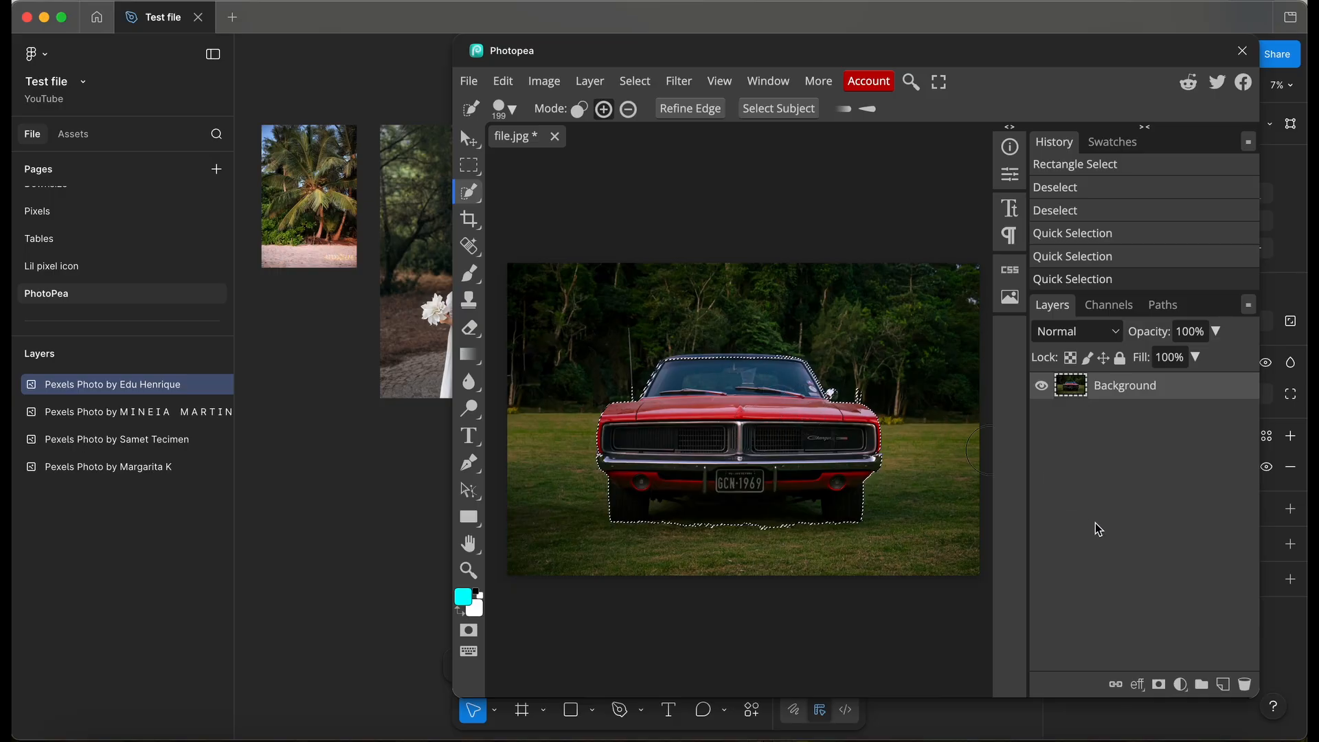
pyautogui.click(1160, 687)
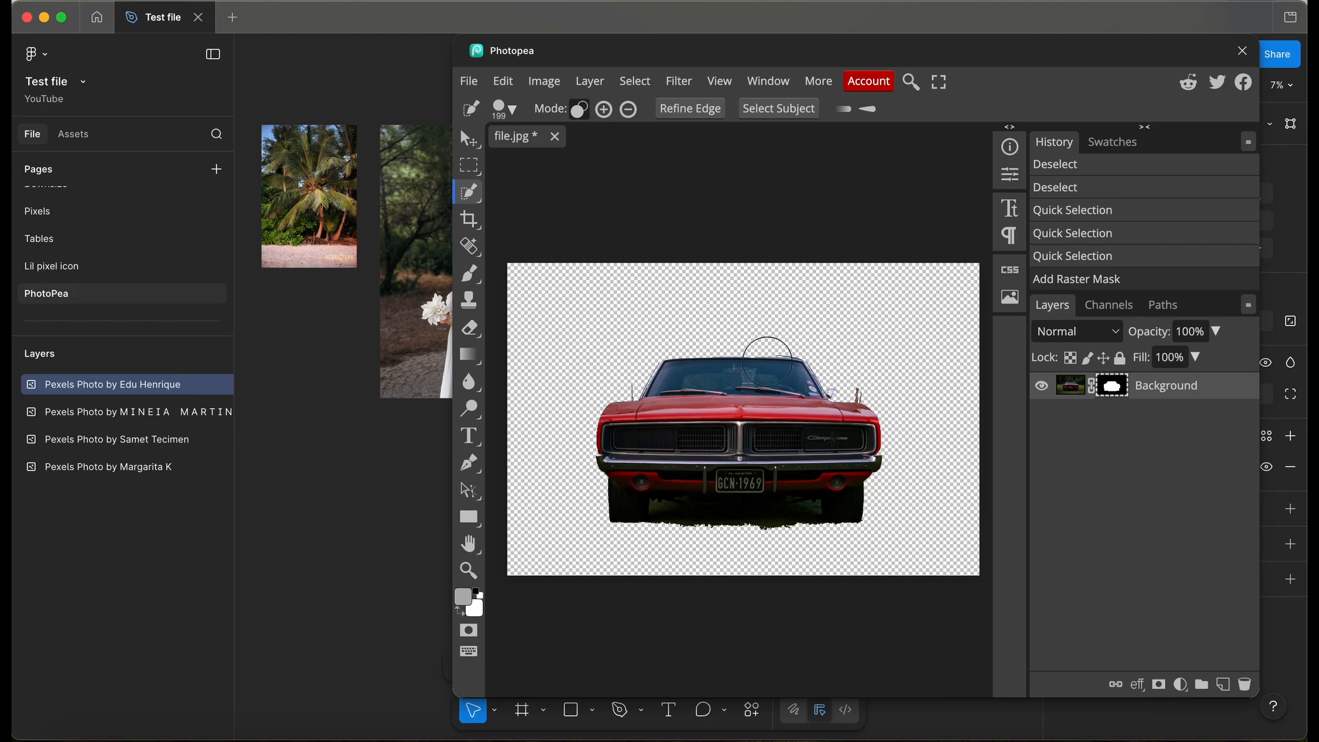
# - Use Refine Edge to paint over the whole car with an 89 px white brush, and output the cutout to a new layer
pyautogui.click(699, 110)
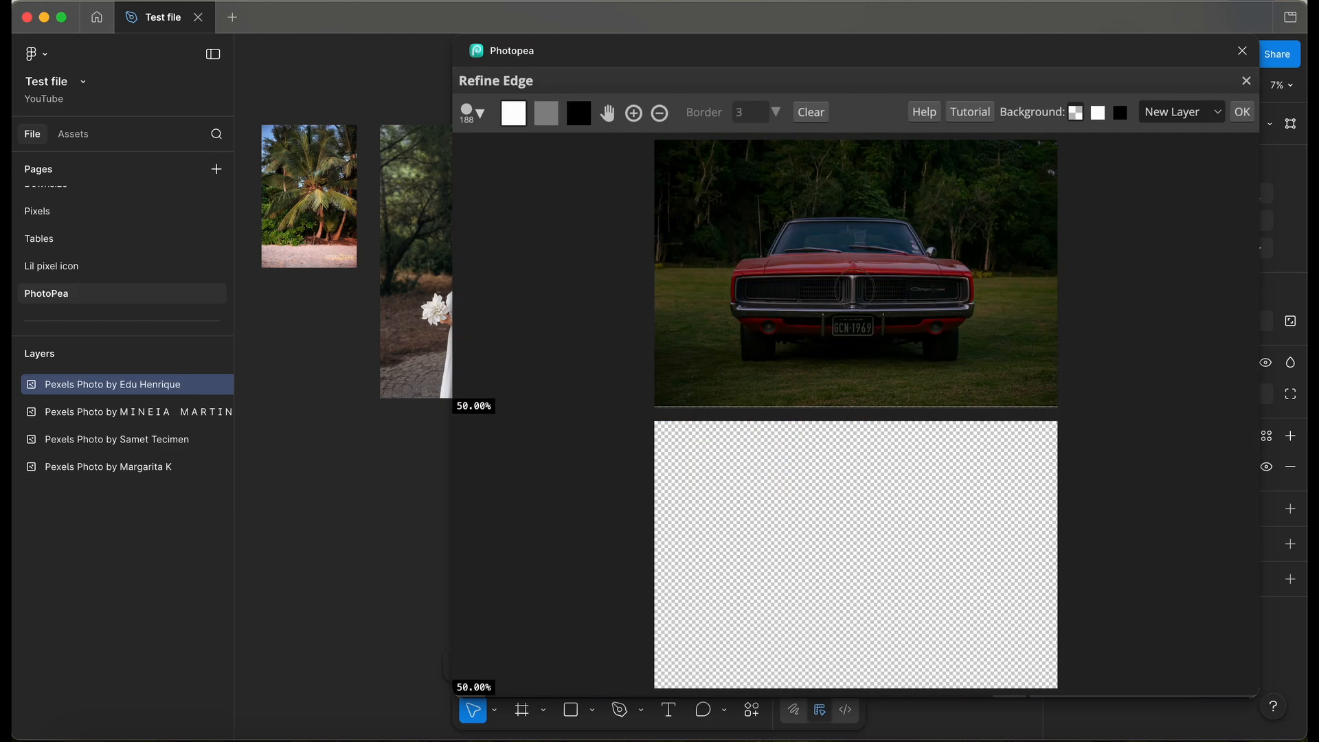
pyautogui.scroll(2, 868, 276)
pyautogui.scroll(2, 868, 276)
pyautogui.scroll(-4, 868, 274)
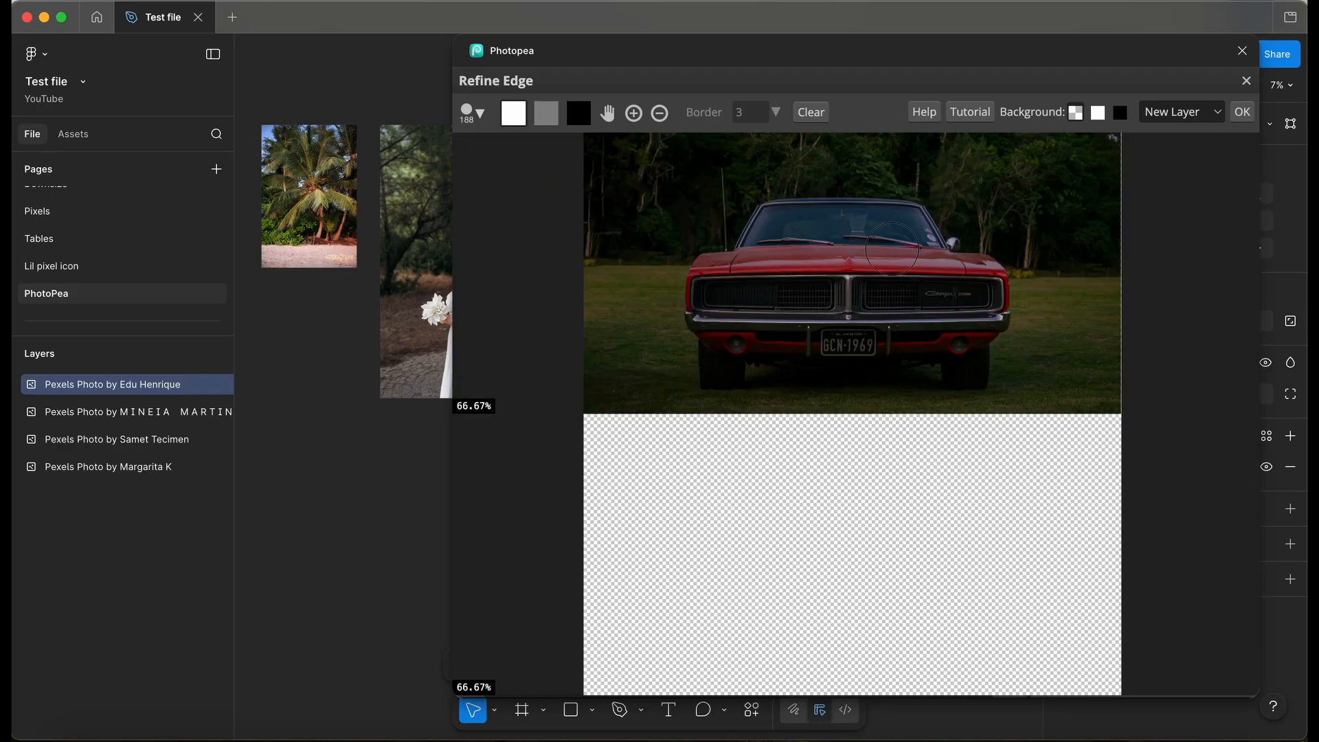
pyautogui.moveTo(699, 75)
pyautogui.mouseDown()
pyautogui.moveTo(653, 71)
pyautogui.moveTo(715, 69)
pyautogui.moveTo(747, 139)
pyautogui.moveTo(710, 106)
pyautogui.moveTo(744, 143)
pyautogui.moveTo(656, 31)
pyautogui.moveTo(736, 74)
pyautogui.moveTo(714, 89)
pyautogui.moveTo(690, 74)
pyautogui.moveTo(698, 66)
pyautogui.mouseUp()
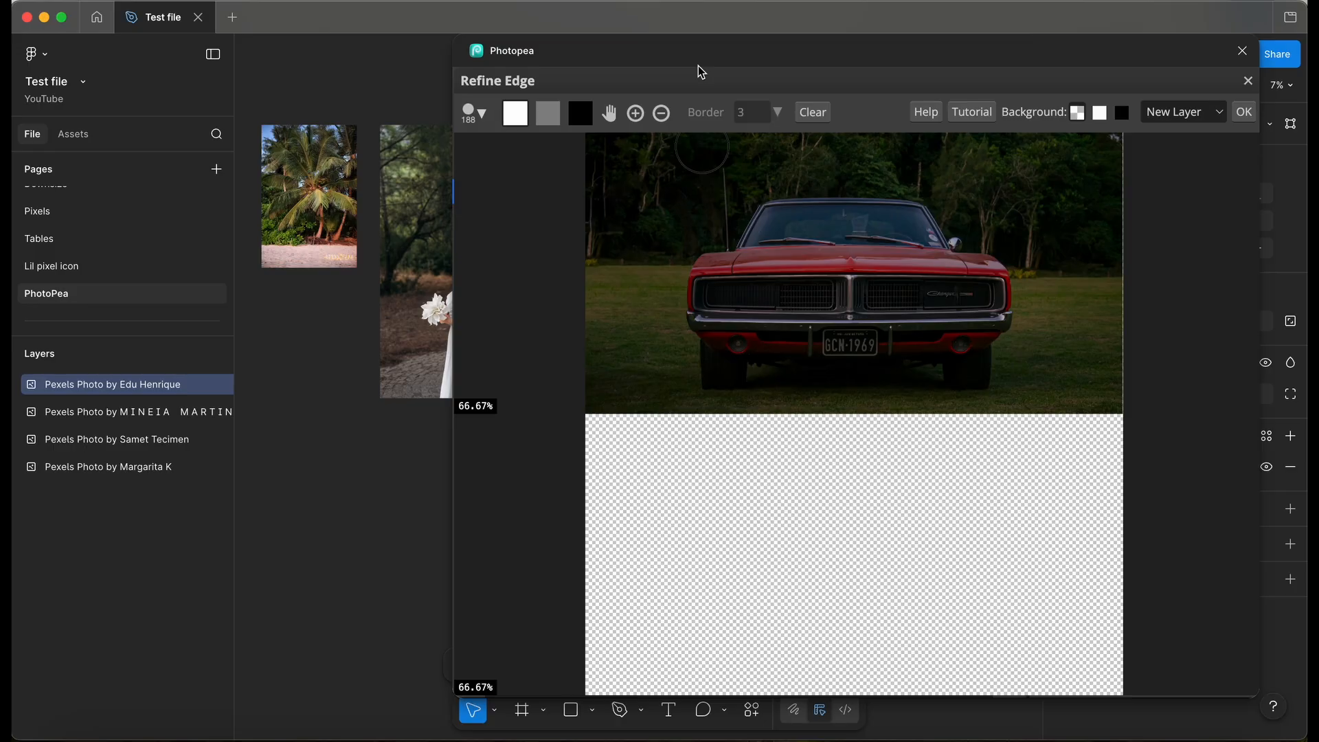
pyautogui.click(474, 112)
pyautogui.moveTo(605, 163); pyautogui.dragTo(598, 162)
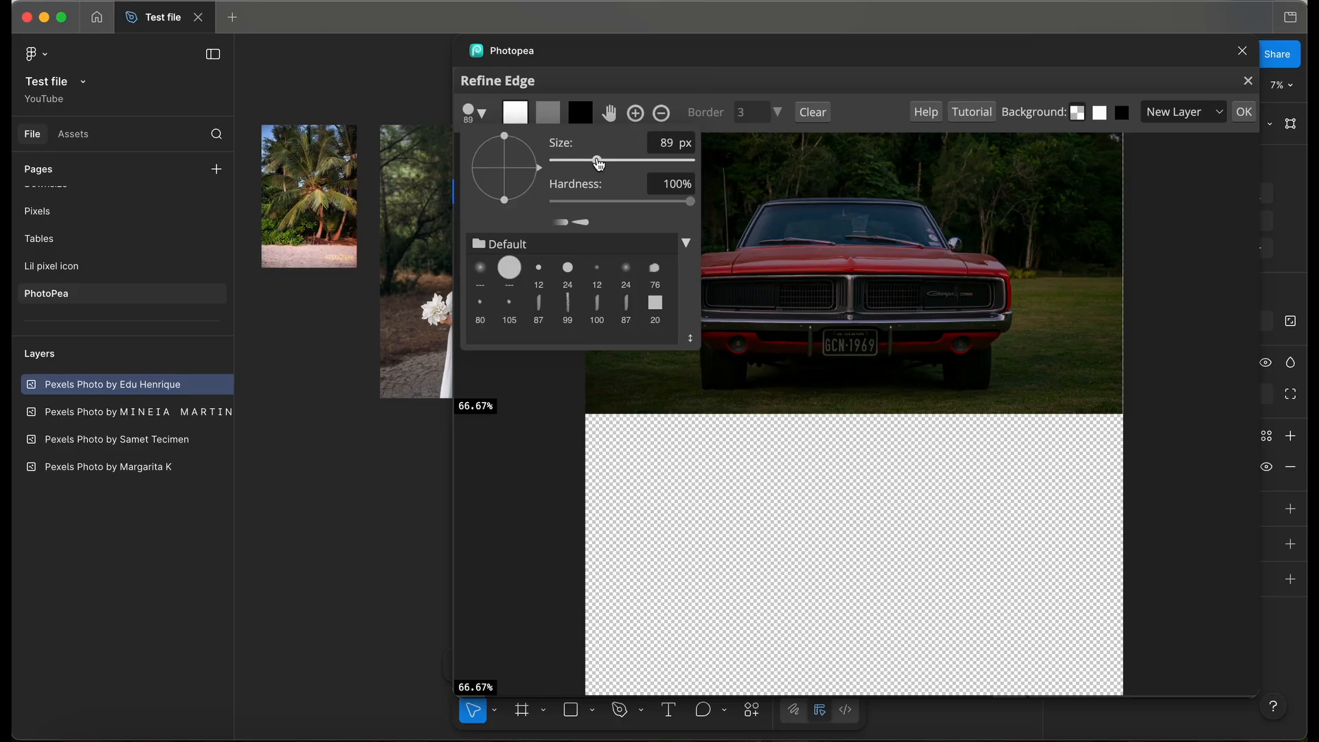
pyautogui.moveTo(770, 211)
pyautogui.mouseDown()
pyautogui.moveTo(889, 204)
pyautogui.moveTo(915, 214)
pyautogui.moveTo(948, 259)
pyautogui.moveTo(989, 268)
pyautogui.moveTo(1005, 297)
pyautogui.moveTo(981, 375)
pyautogui.moveTo(957, 374)
pyautogui.moveTo(952, 358)
pyautogui.moveTo(976, 355)
pyautogui.moveTo(974, 271)
pyautogui.moveTo(892, 225)
pyautogui.moveTo(765, 216)
pyautogui.moveTo(739, 258)
pyautogui.moveTo(707, 267)
pyautogui.moveTo(729, 377)
pyautogui.moveTo(729, 331)
pyautogui.moveTo(731, 351)
pyautogui.moveTo(935, 352)
pyautogui.moveTo(756, 350)
pyautogui.moveTo(723, 294)
pyautogui.moveTo(763, 252)
pyautogui.moveTo(751, 284)
pyautogui.moveTo(791, 233)
pyautogui.moveTo(766, 305)
pyautogui.moveTo(818, 230)
pyautogui.moveTo(815, 256)
pyautogui.moveTo(772, 317)
pyautogui.moveTo(780, 278)
pyautogui.moveTo(808, 279)
pyautogui.moveTo(794, 320)
pyautogui.moveTo(772, 324)
pyautogui.moveTo(881, 322)
pyautogui.mouseUp()
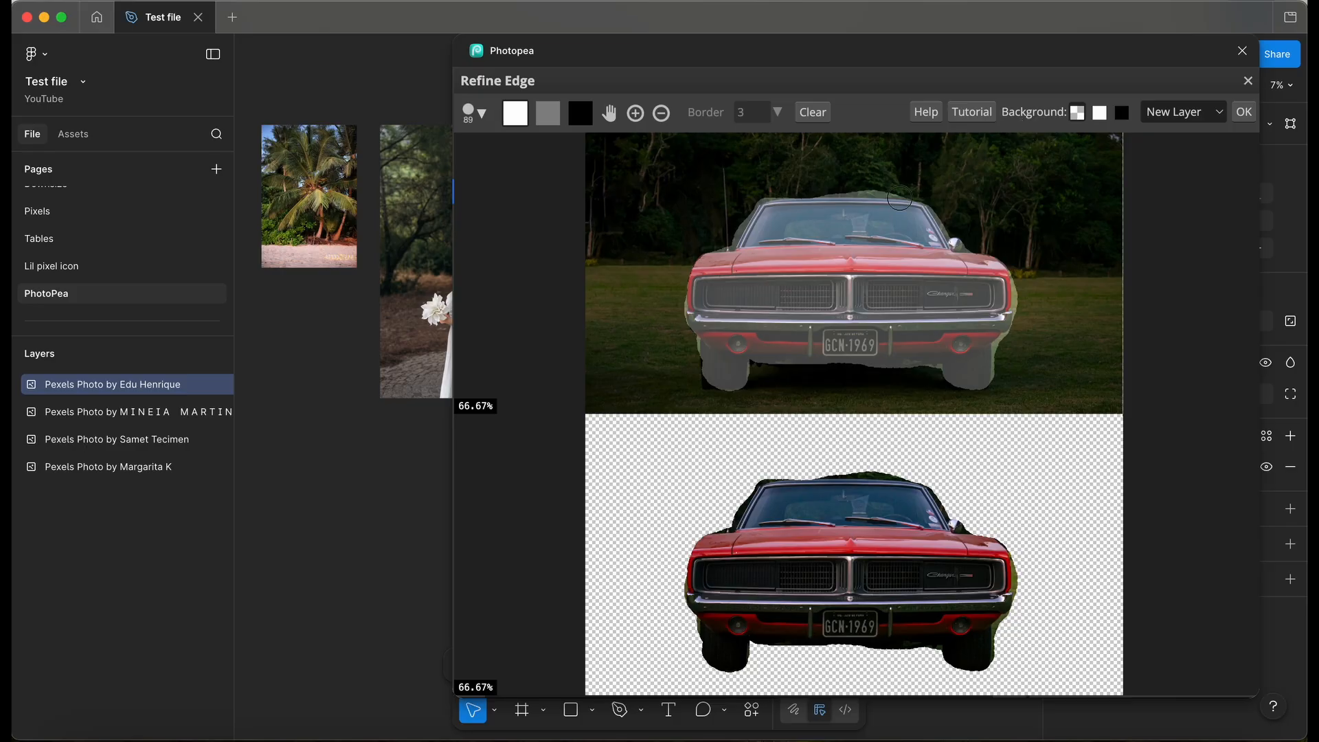
pyautogui.scroll(1, 899, 198)
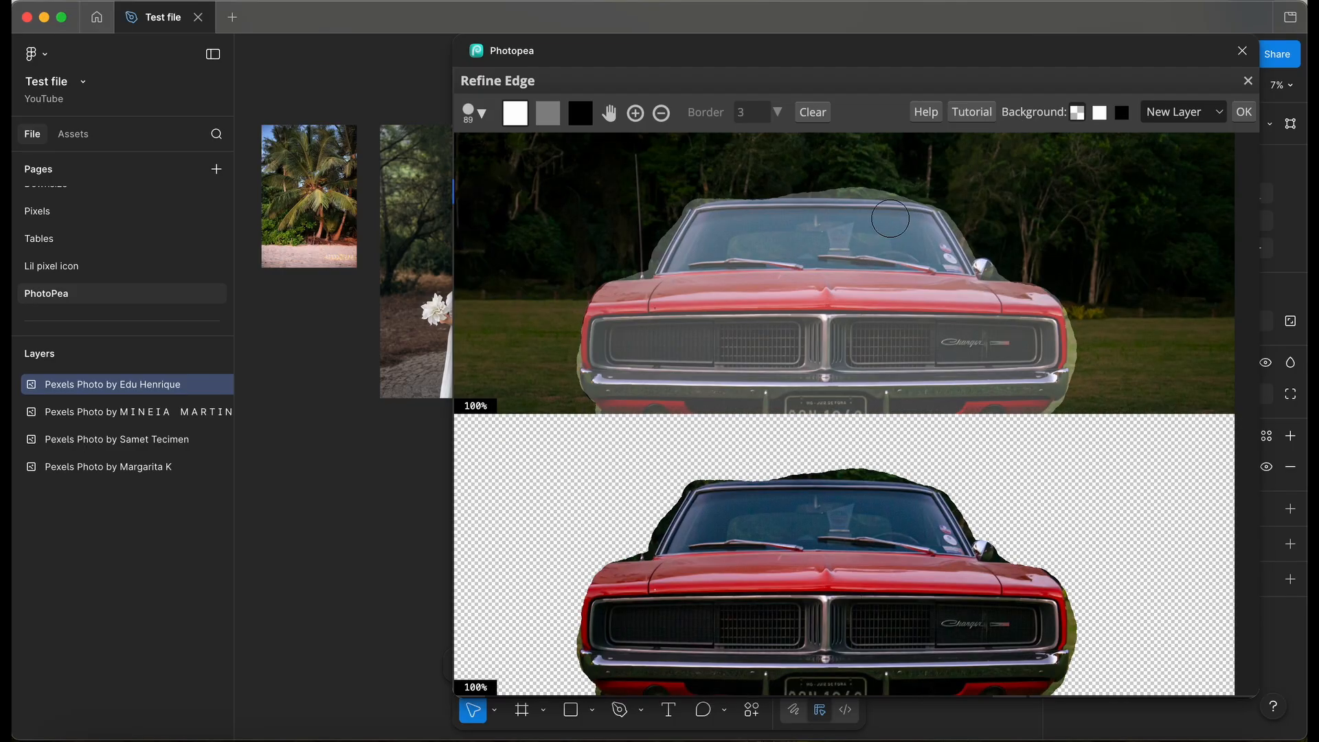
pyautogui.click(1244, 113)
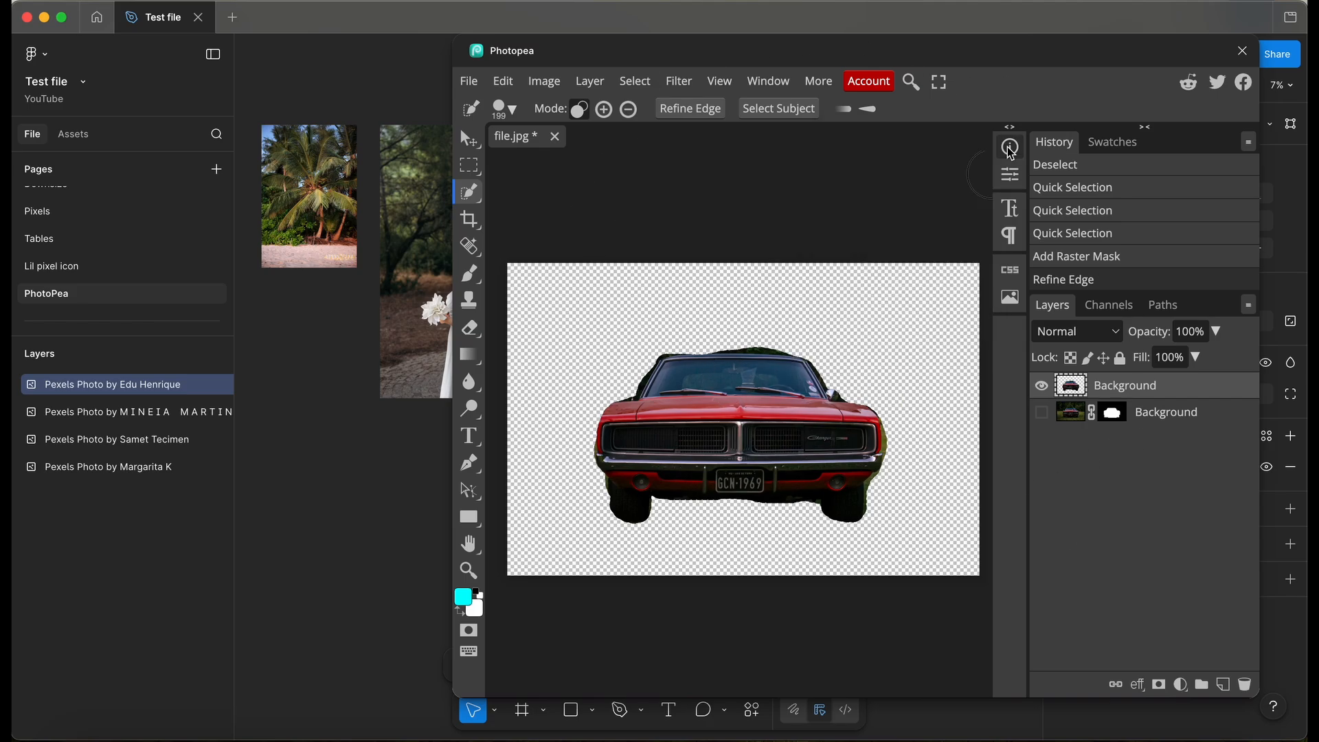
# - Examine Photopea's swatches, document info, properties, character settings, CSS and image gallery
pyautogui.click(1119, 143)
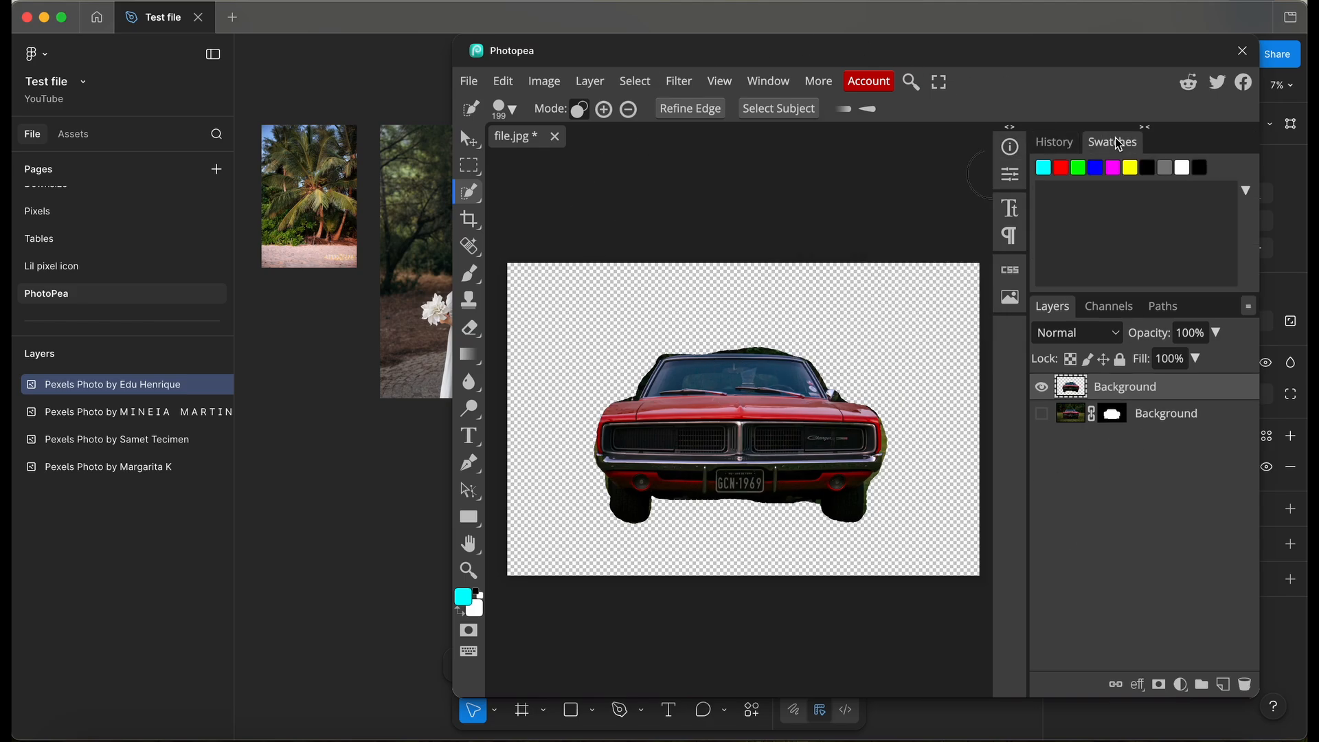
pyautogui.click(1054, 143)
pyautogui.click(1012, 150)
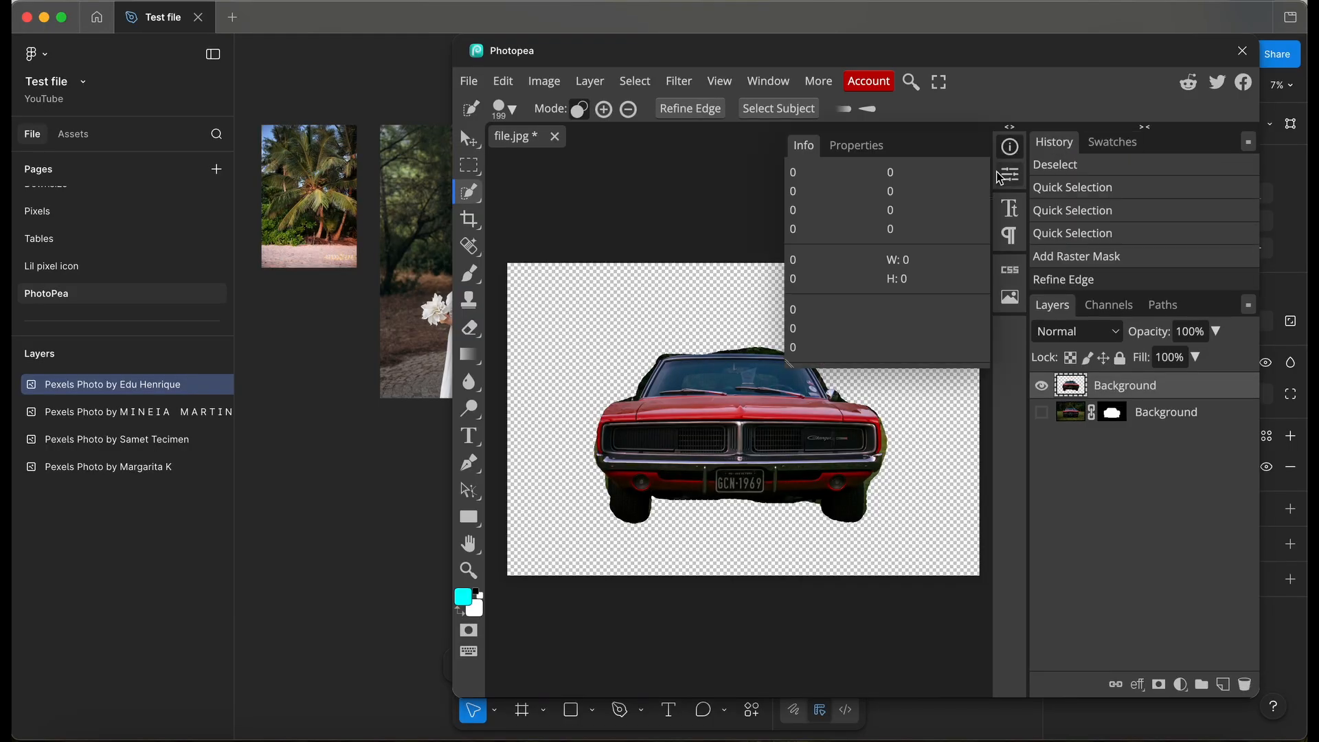
pyautogui.click(1009, 176)
pyautogui.click(1011, 209)
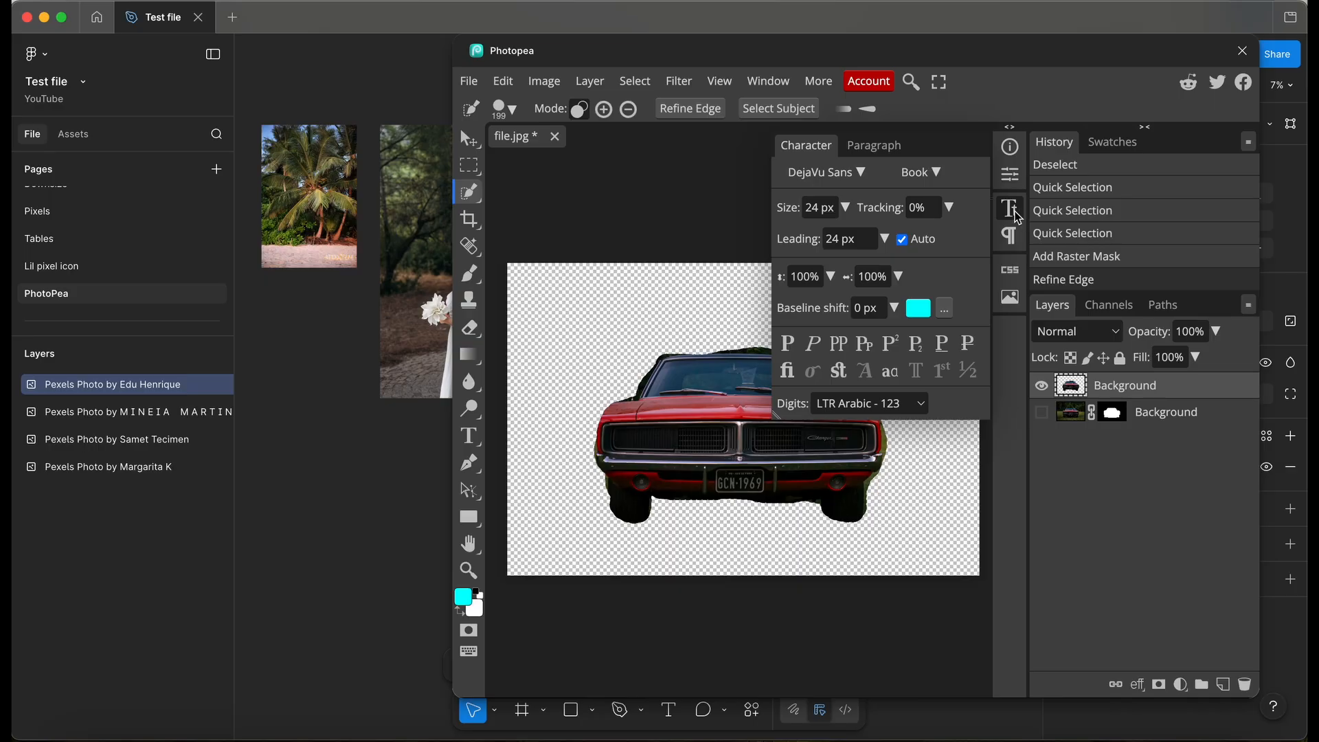
pyautogui.click(1016, 274)
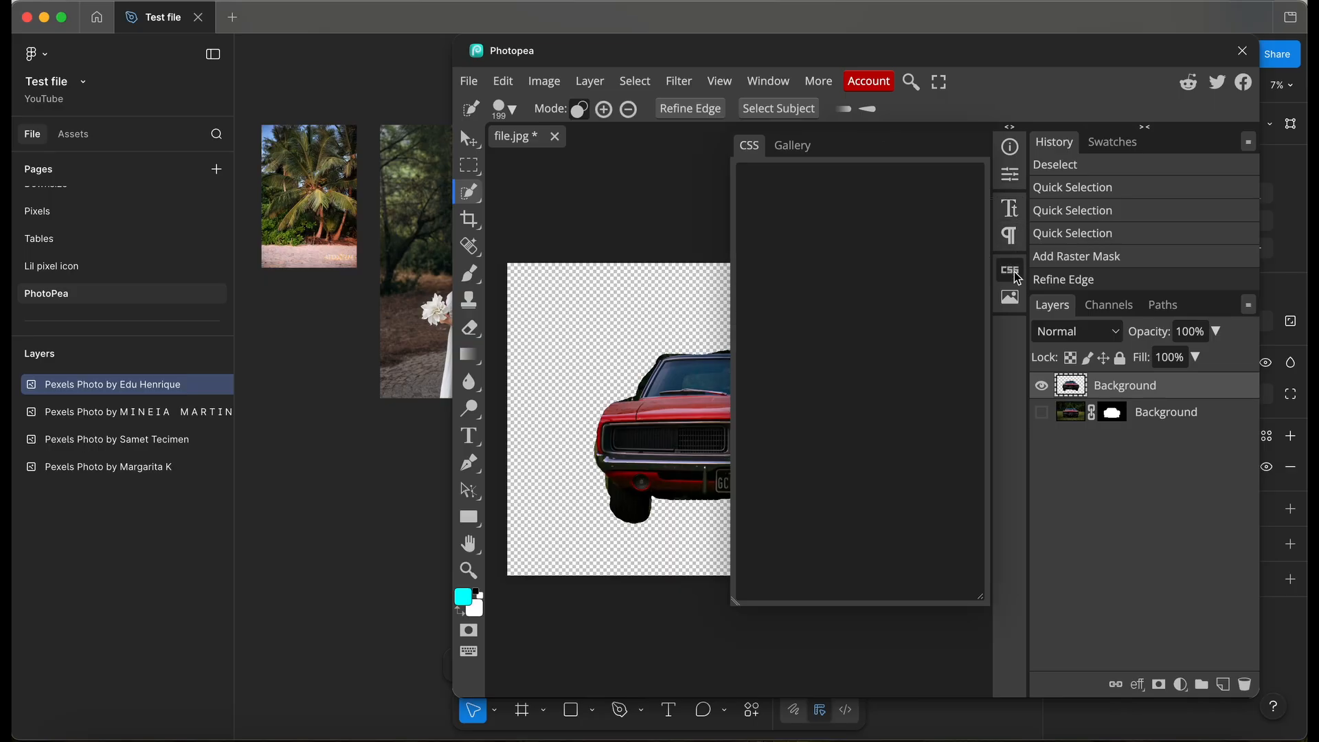
pyautogui.click(784, 146)
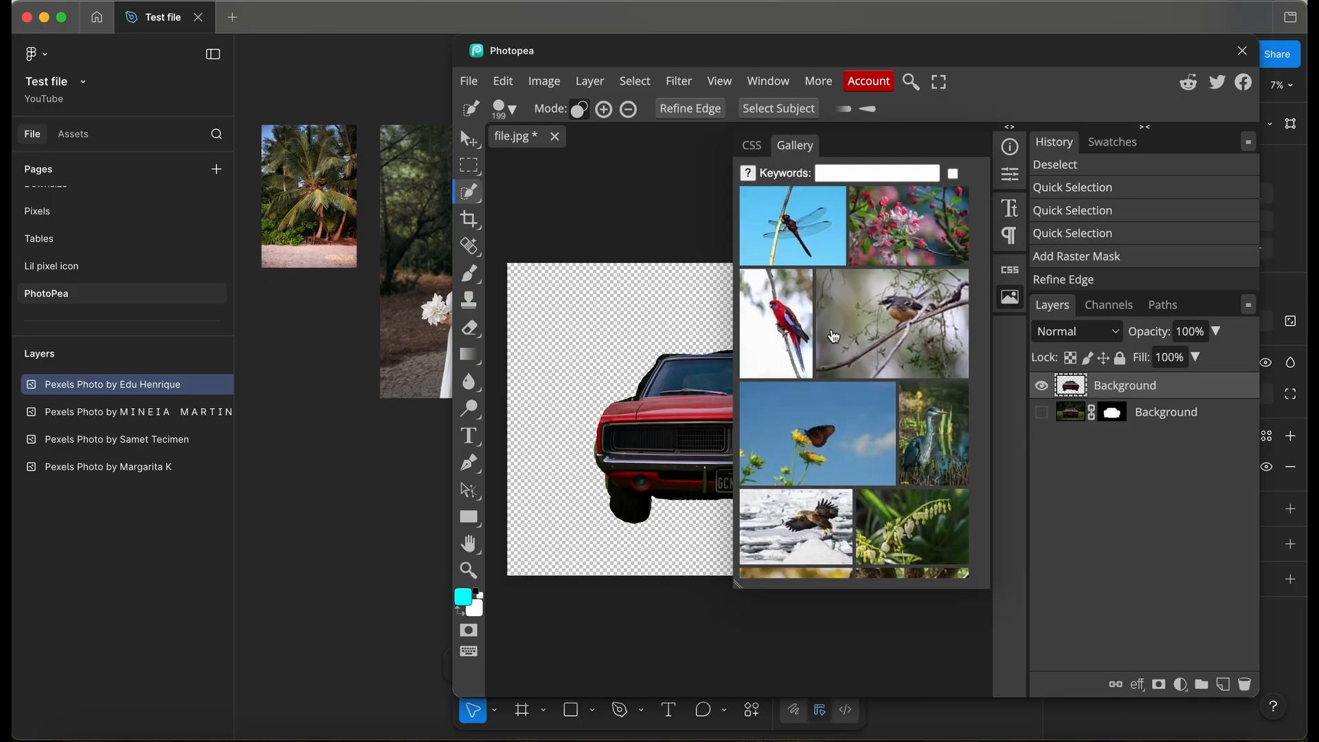
pyautogui.scroll(-10, 830, 315)
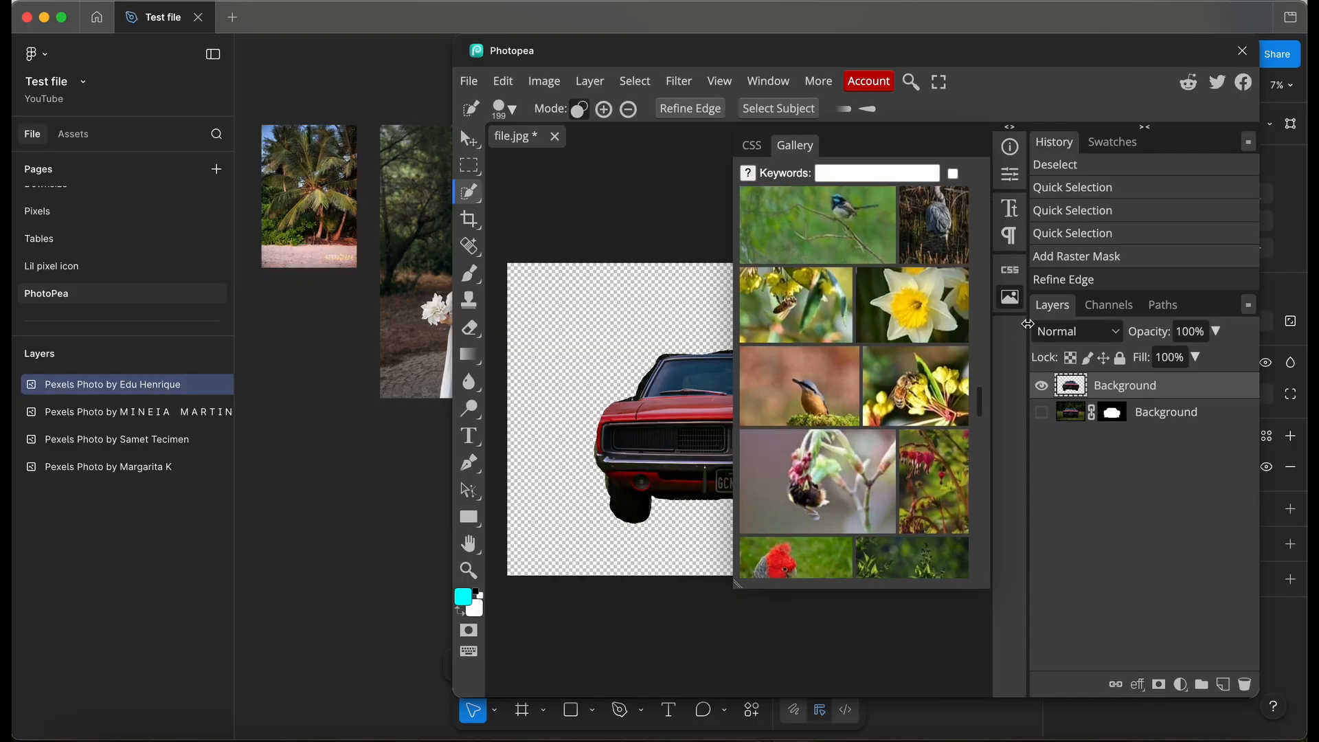
pyautogui.click(1010, 297)
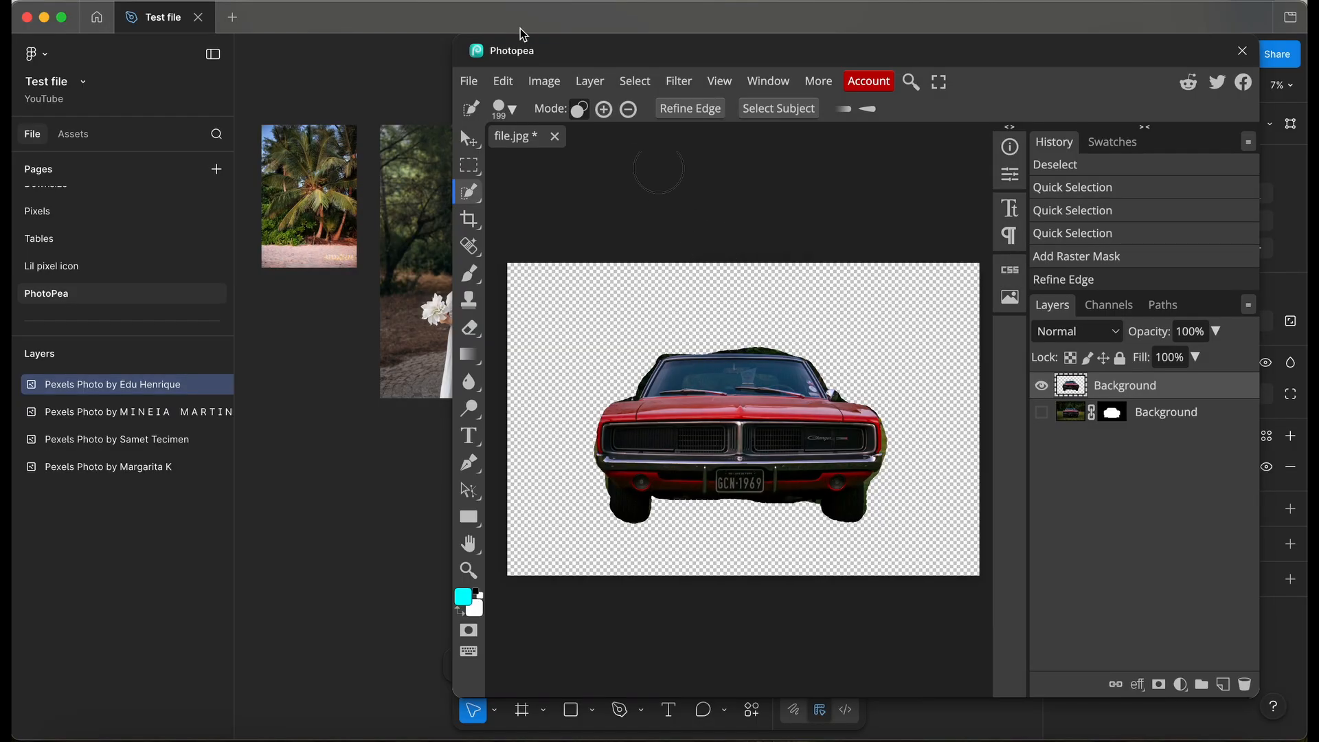
# - Examine the share, save and export options for the car cutout, cancelling the prompt to publish it
pyautogui.click(469, 82)
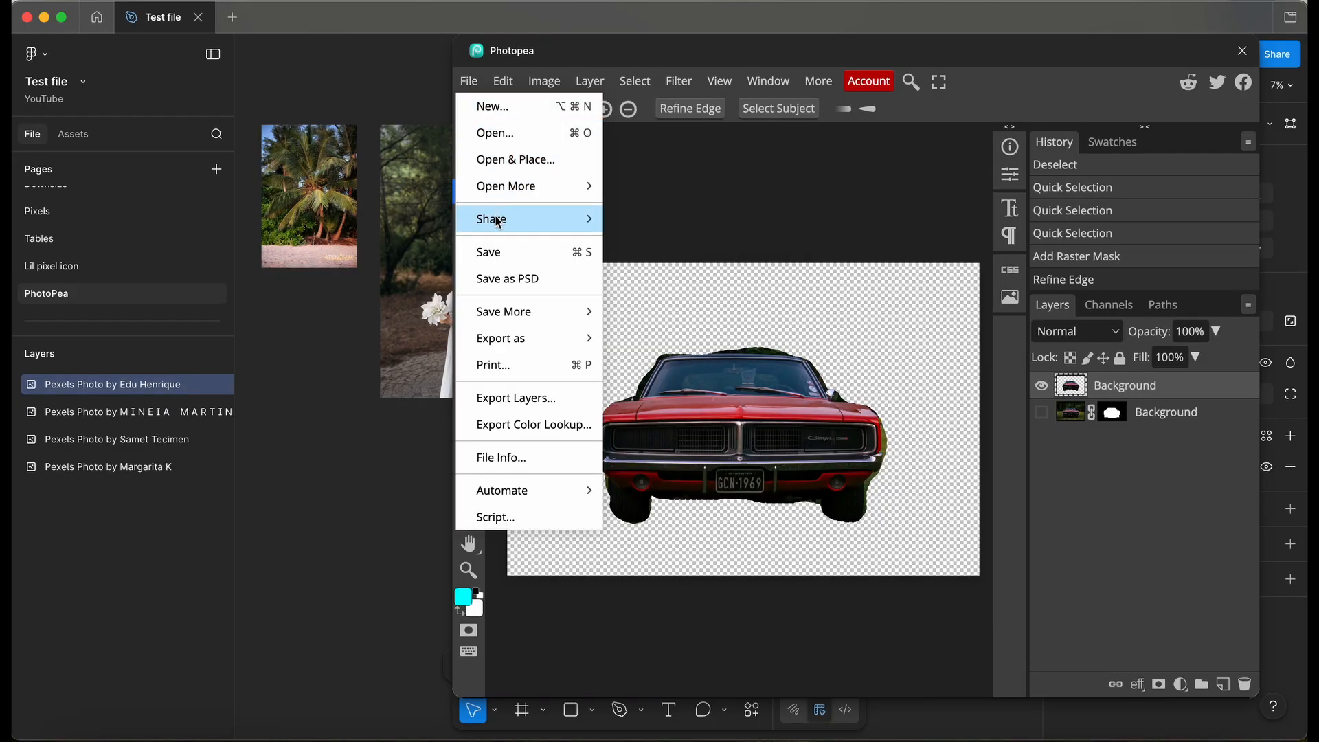
pyautogui.moveTo(498, 220)
pyautogui.click(643, 220)
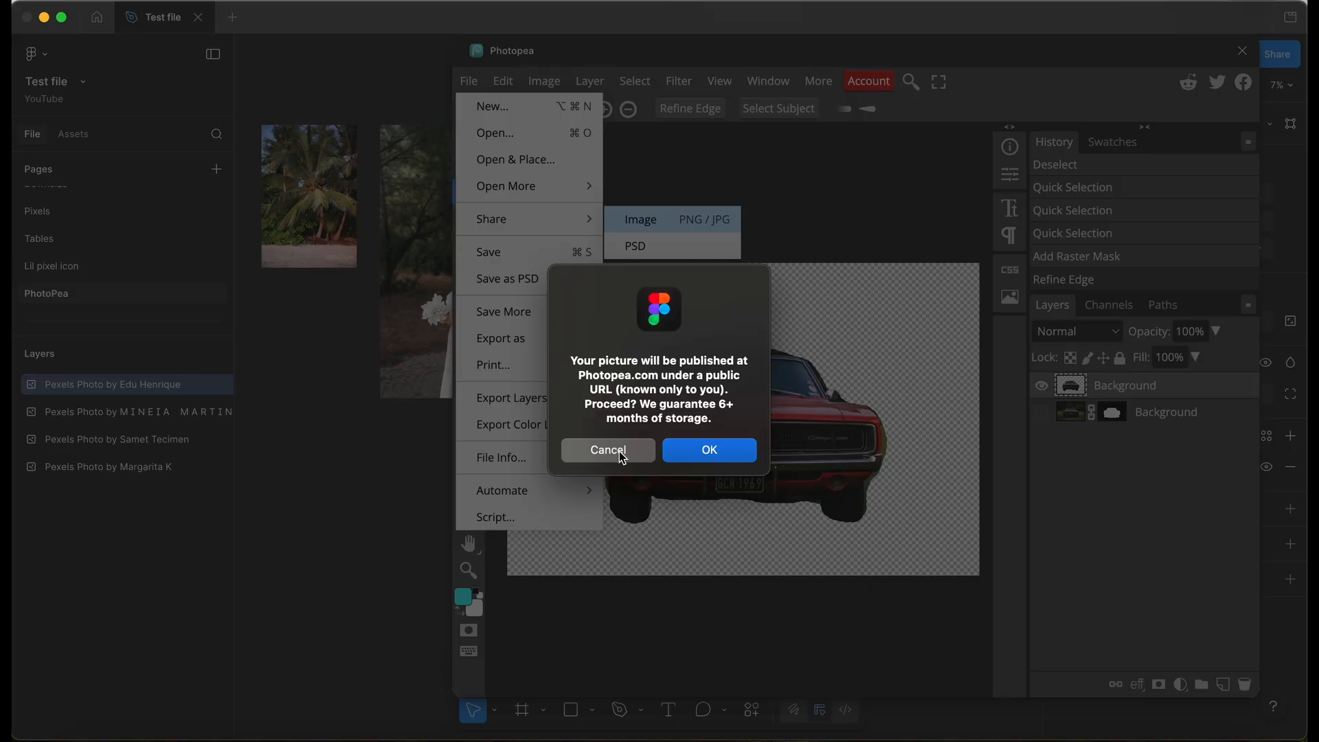
pyautogui.click(620, 451)
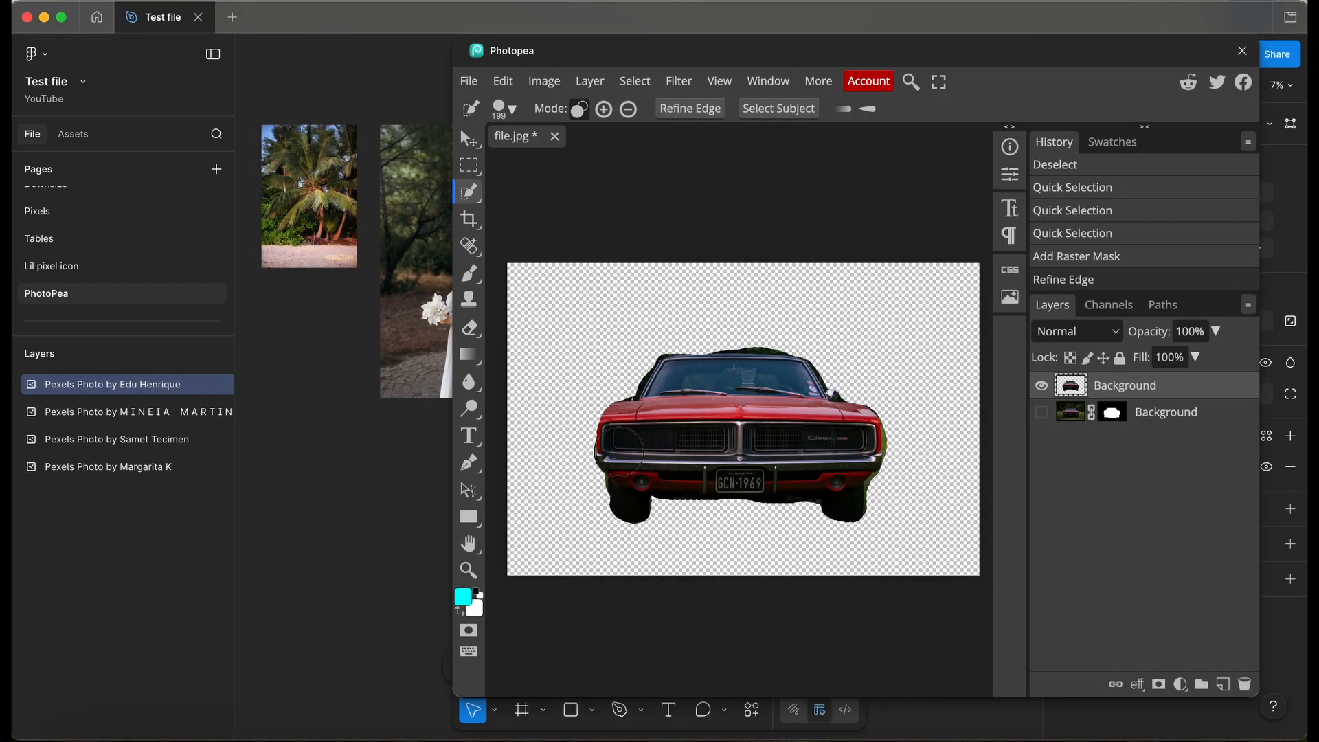
pyautogui.click(481, 88)
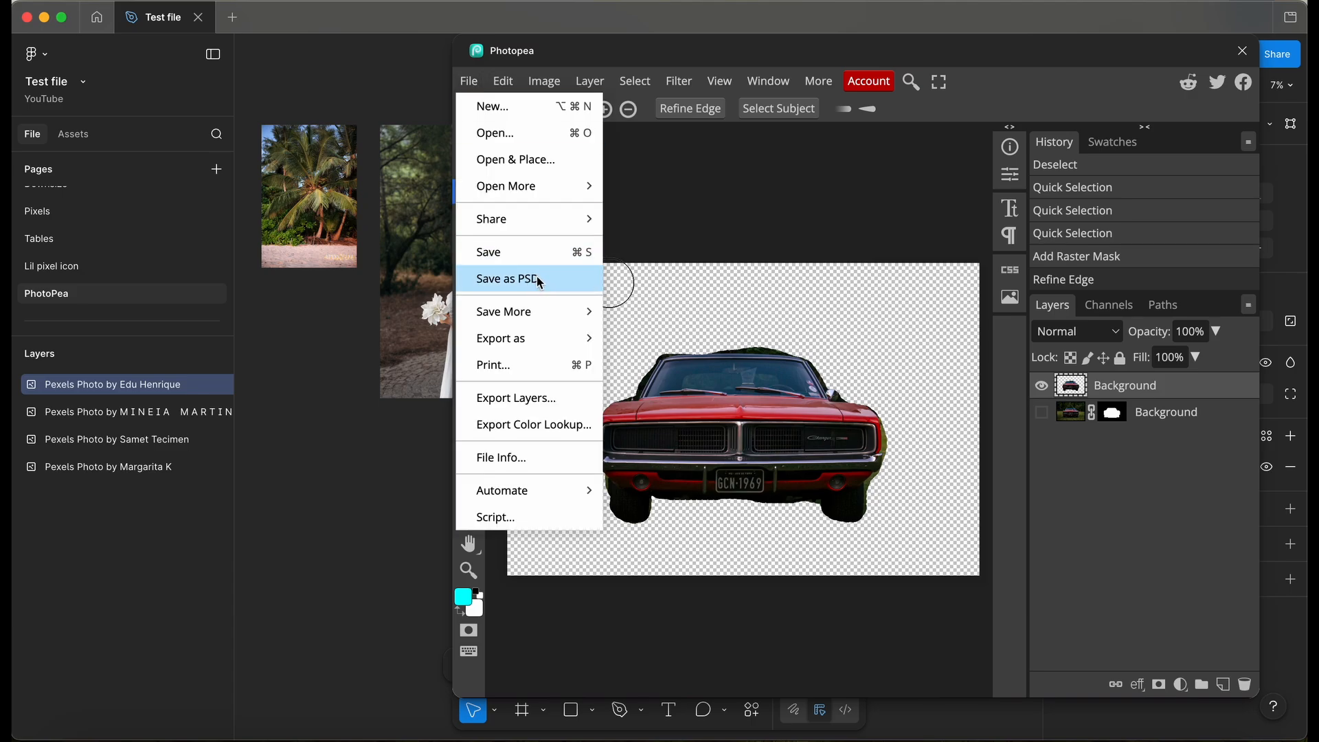
pyautogui.moveTo(536, 307)
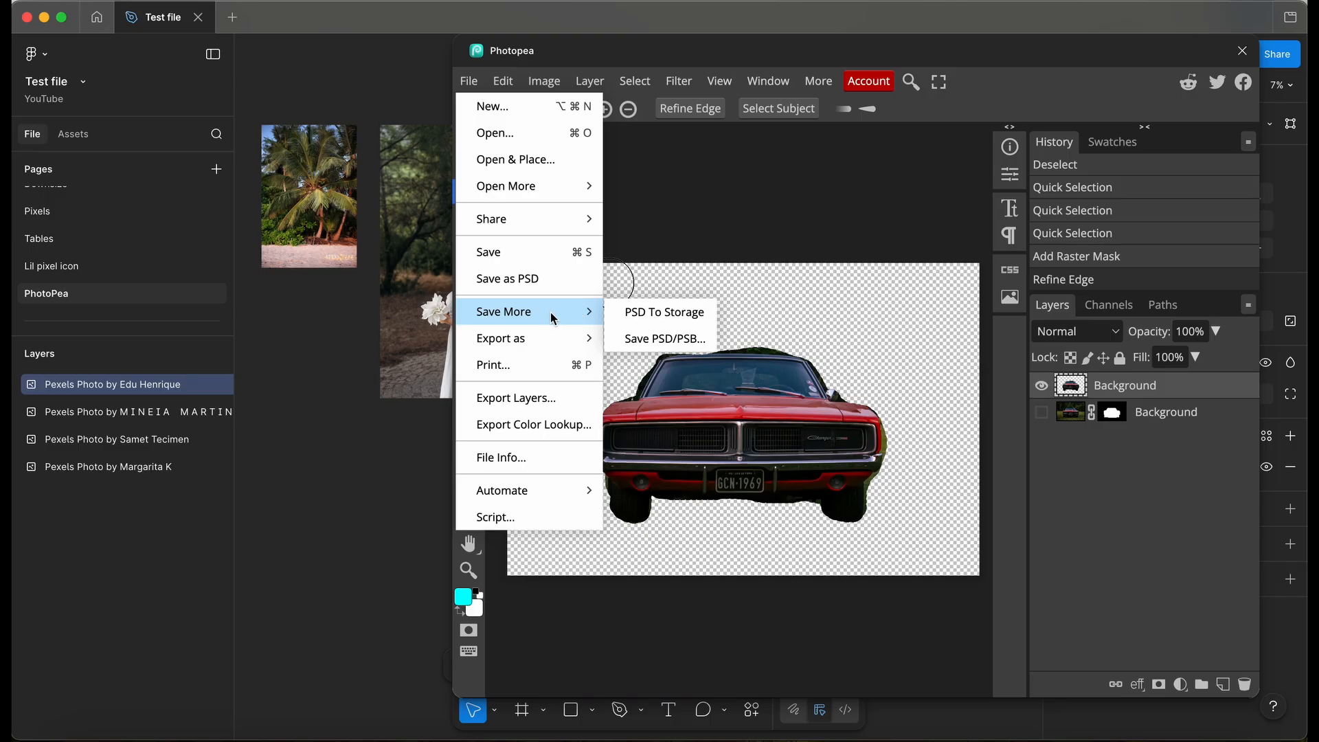
pyautogui.moveTo(560, 338)
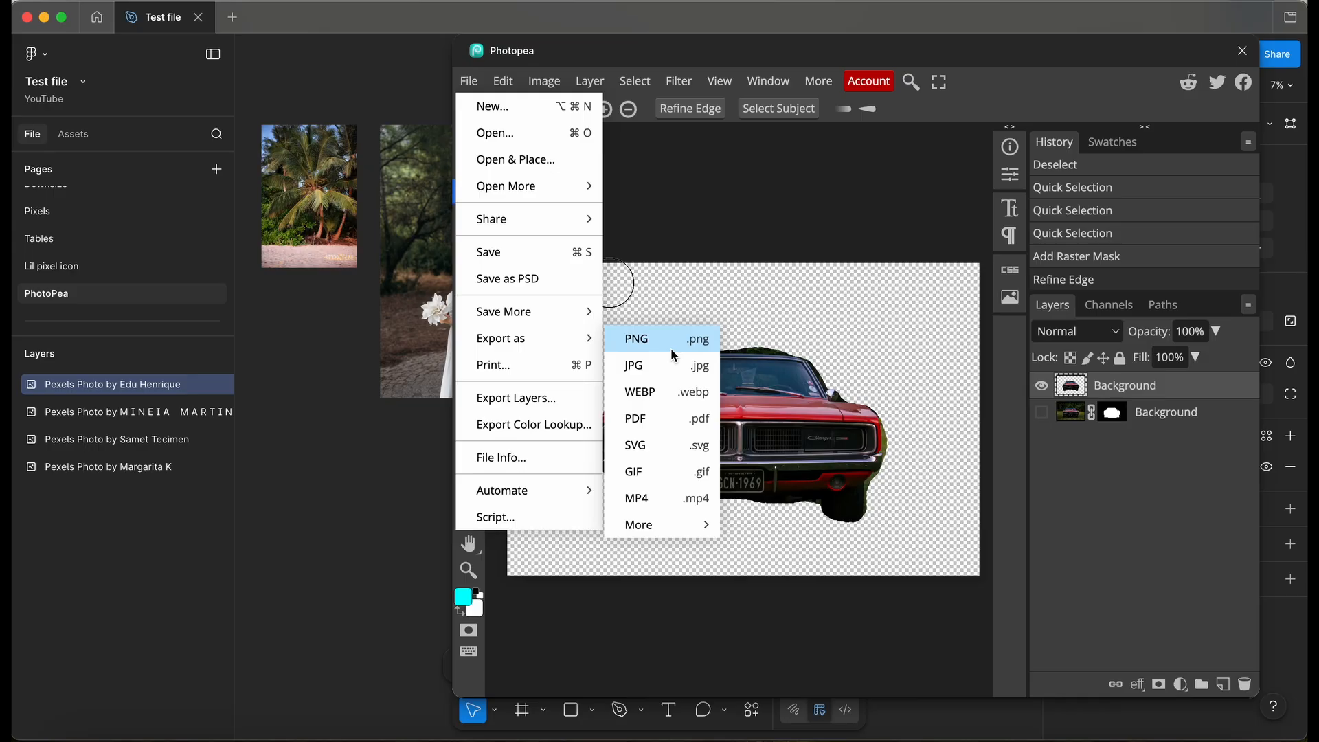
pyautogui.click(572, 157)
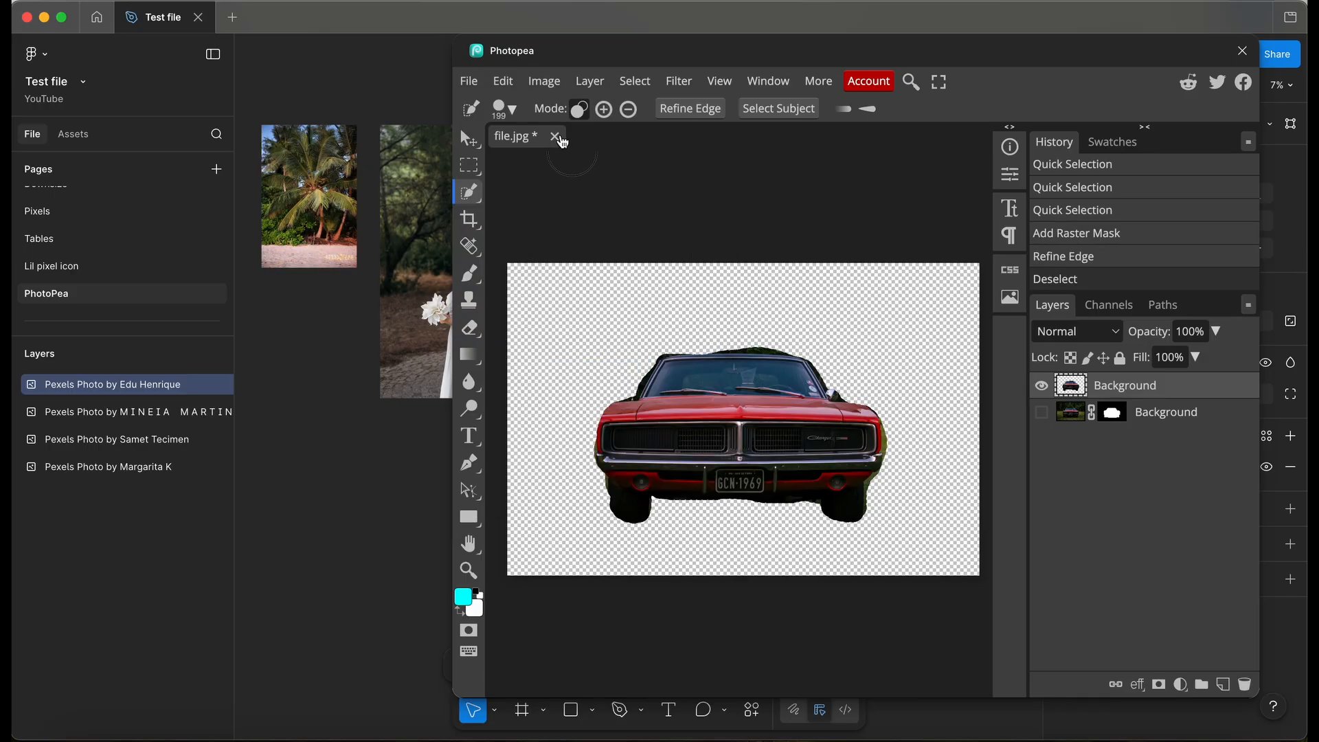
# - Close the file.jpg document in Photopea
pyautogui.click(560, 138)
pyautogui.click(727, 433)
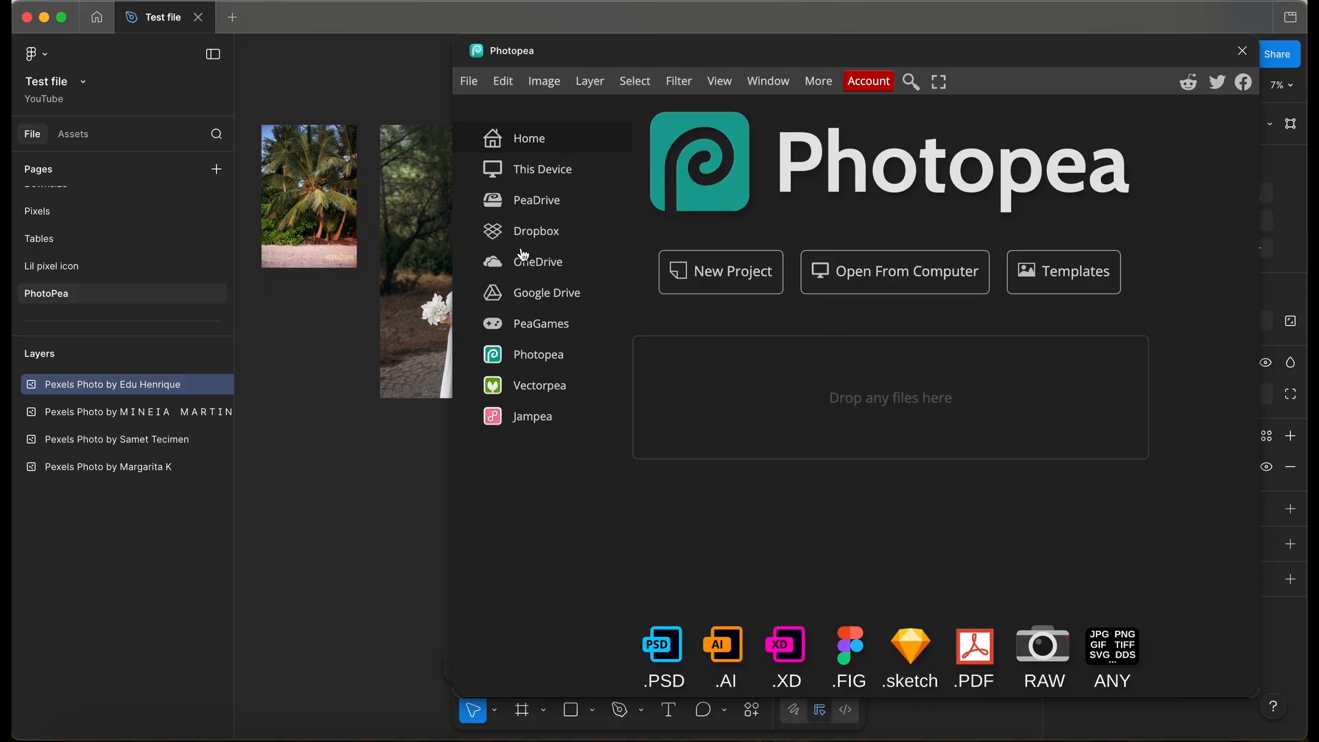
# - Switch Photopea's theme to Light Grey and view the available account types
pyautogui.click(469, 81)
pyautogui.moveTo(721, 82)
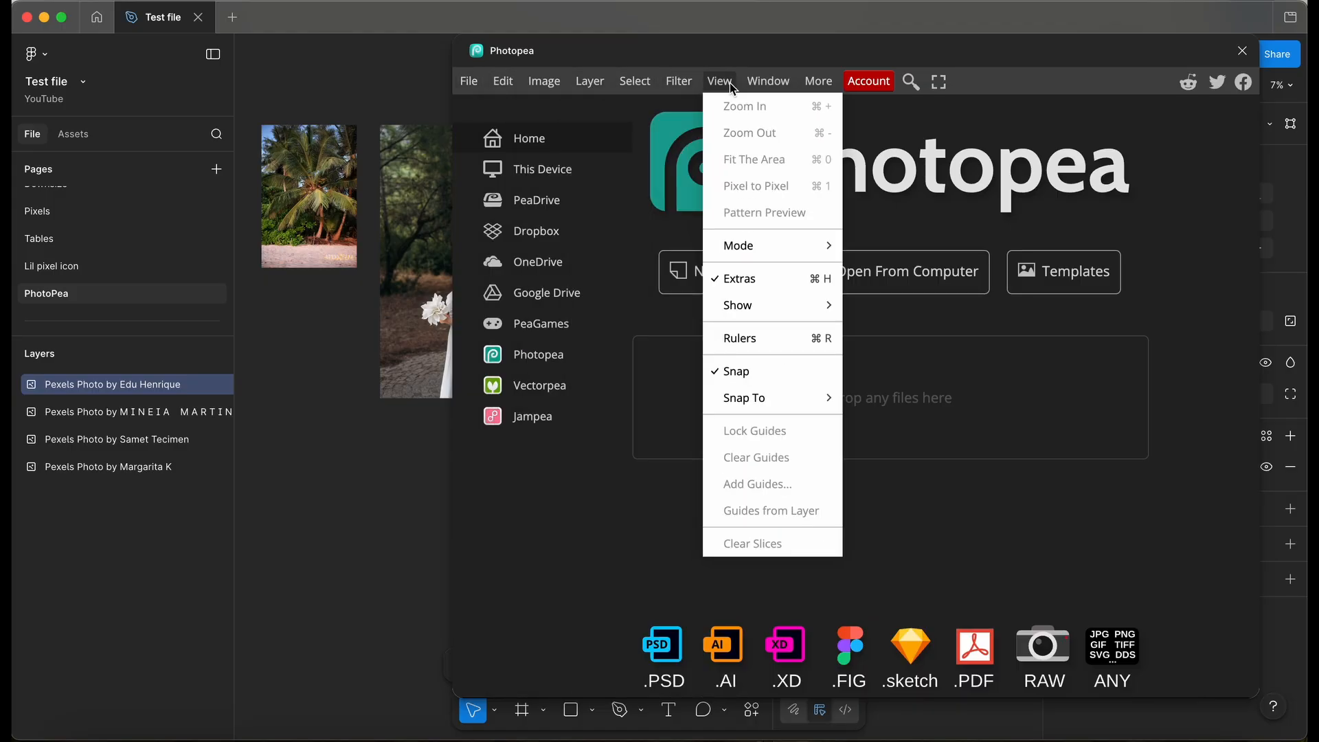
pyautogui.moveTo(868, 81)
pyautogui.moveTo(894, 132)
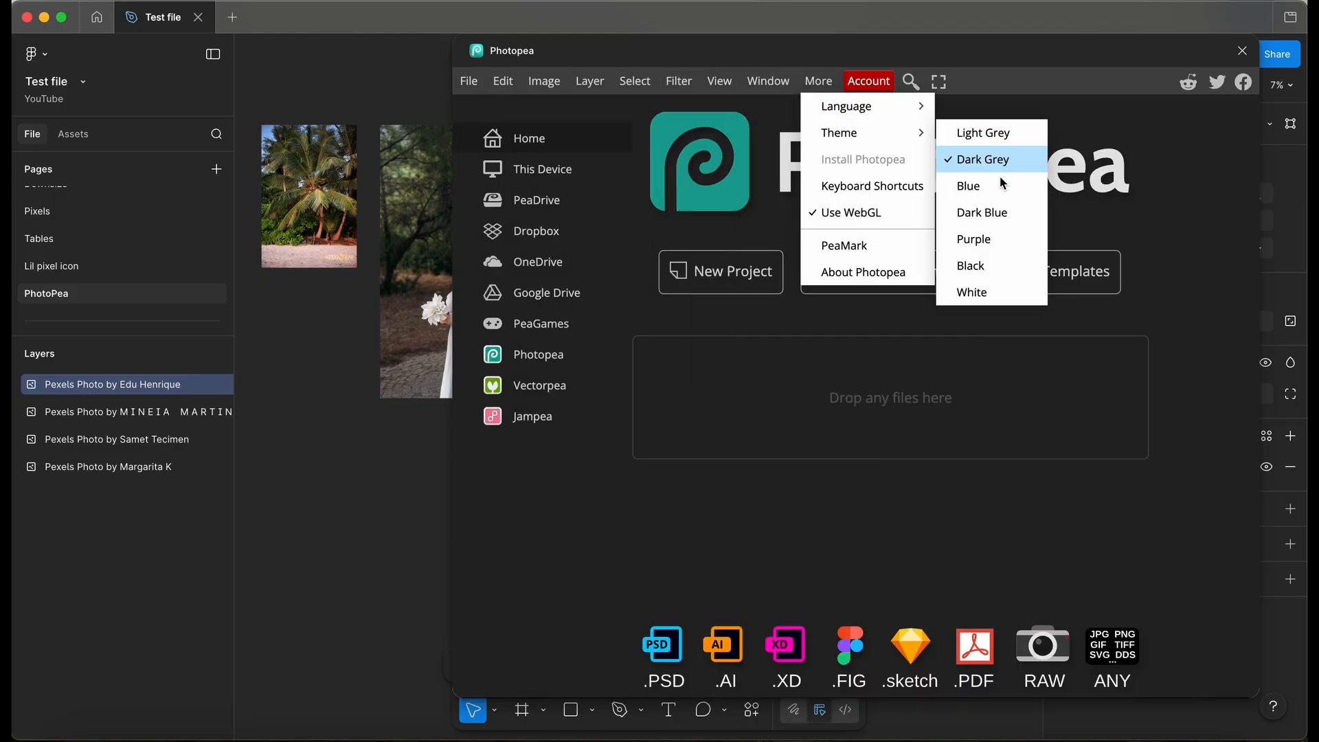
pyautogui.click(981, 132)
pyautogui.click(882, 83)
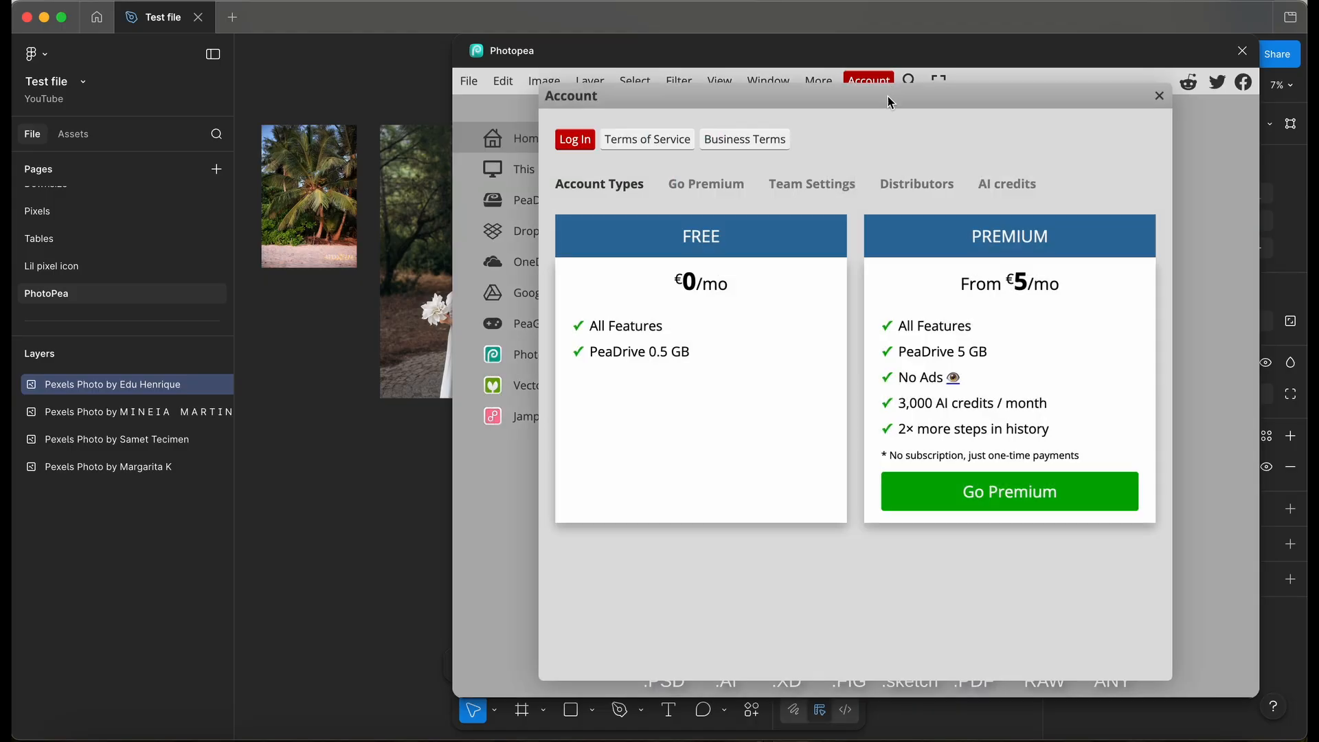
pyautogui.click(1160, 97)
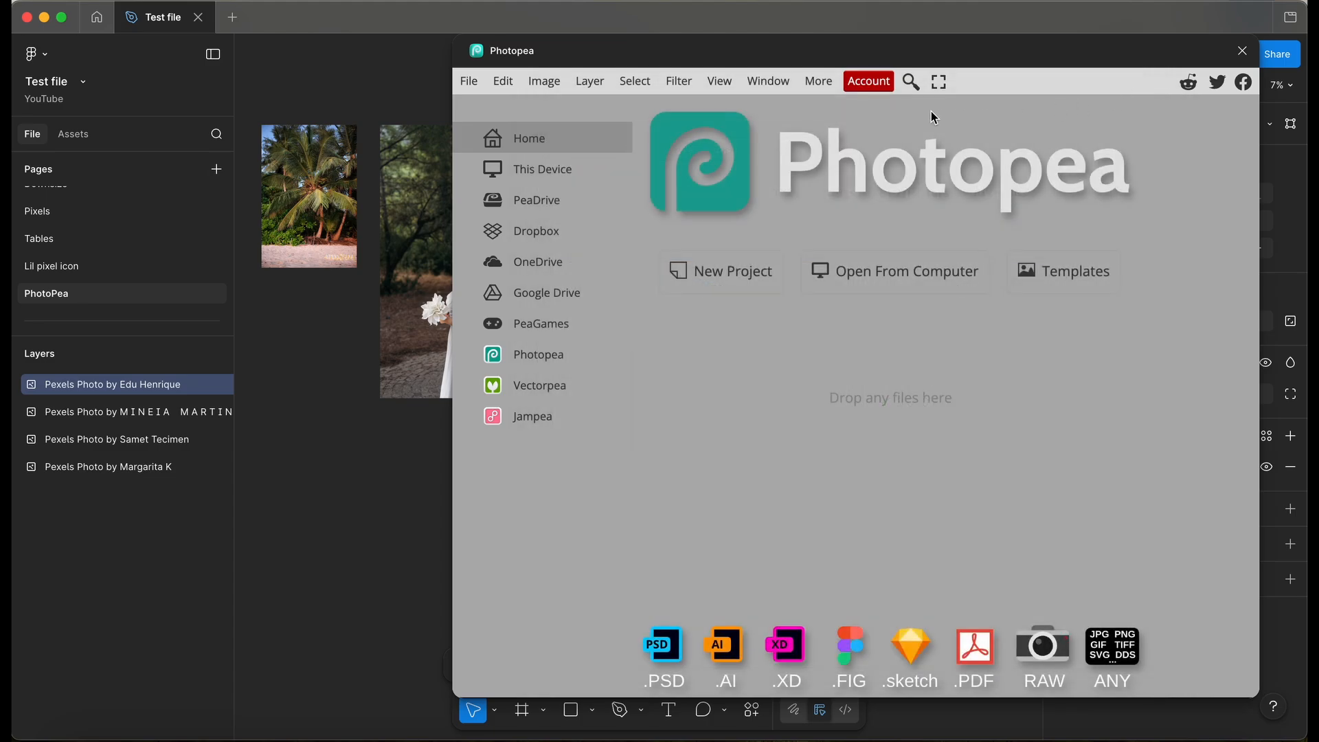
# - Set Photopea's theme back to Dark Grey
pyautogui.click(818, 81)
pyautogui.moveTo(885, 121)
pyautogui.click(989, 163)
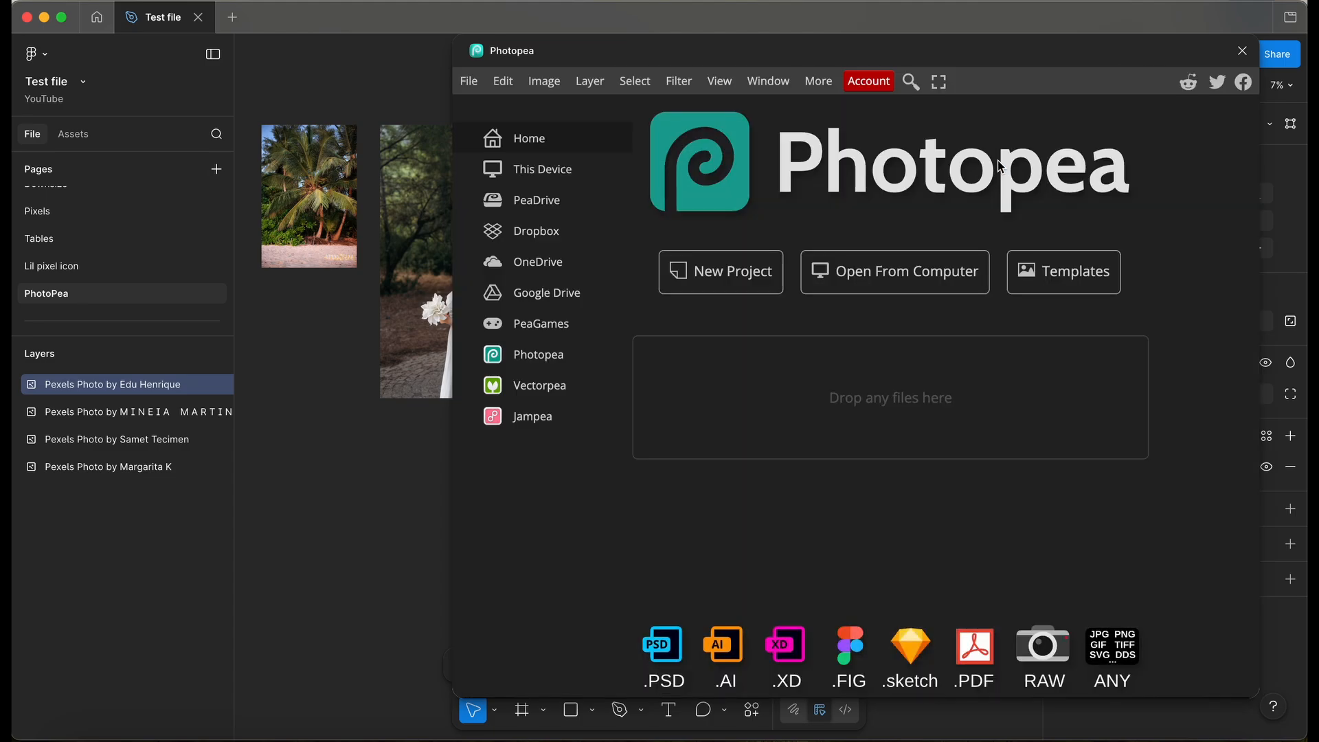
# - View the PeaDrive and Jampea sections, and look through the Product and Cards template categories
pyautogui.click(566, 200)
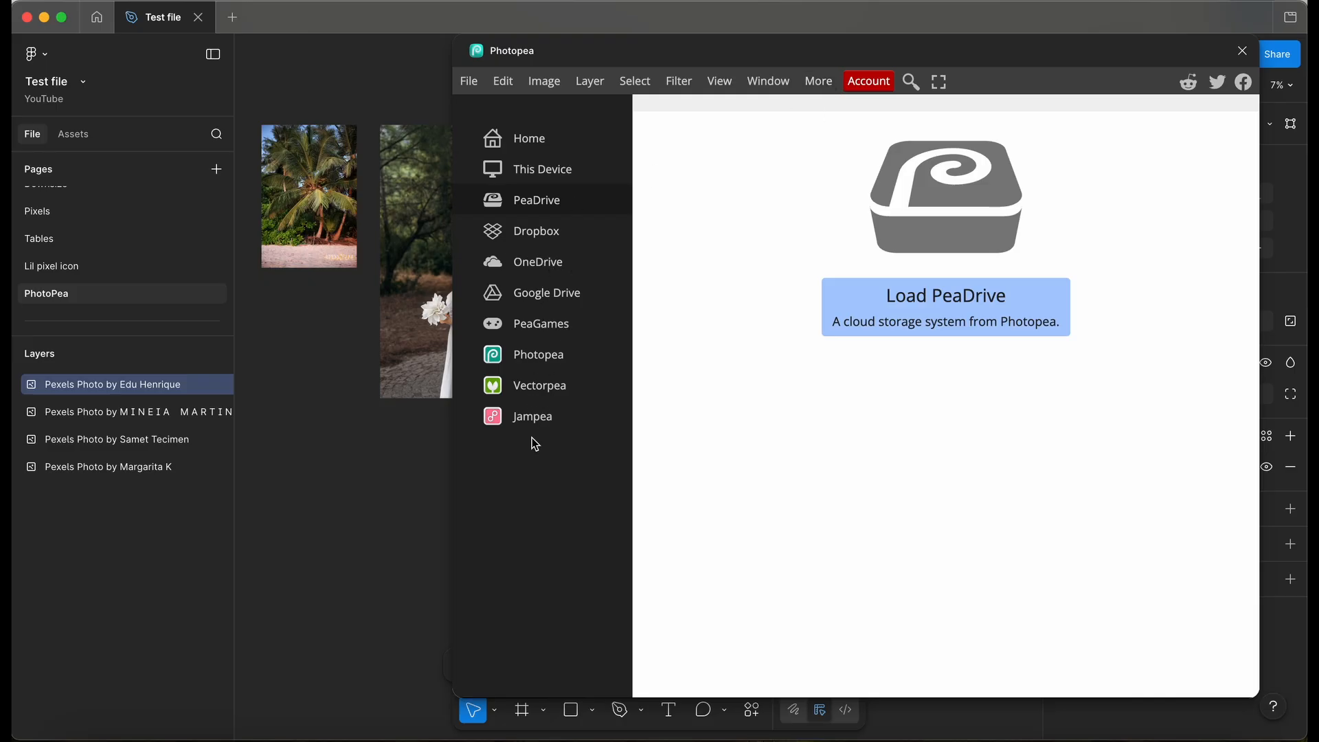
pyautogui.click(562, 423)
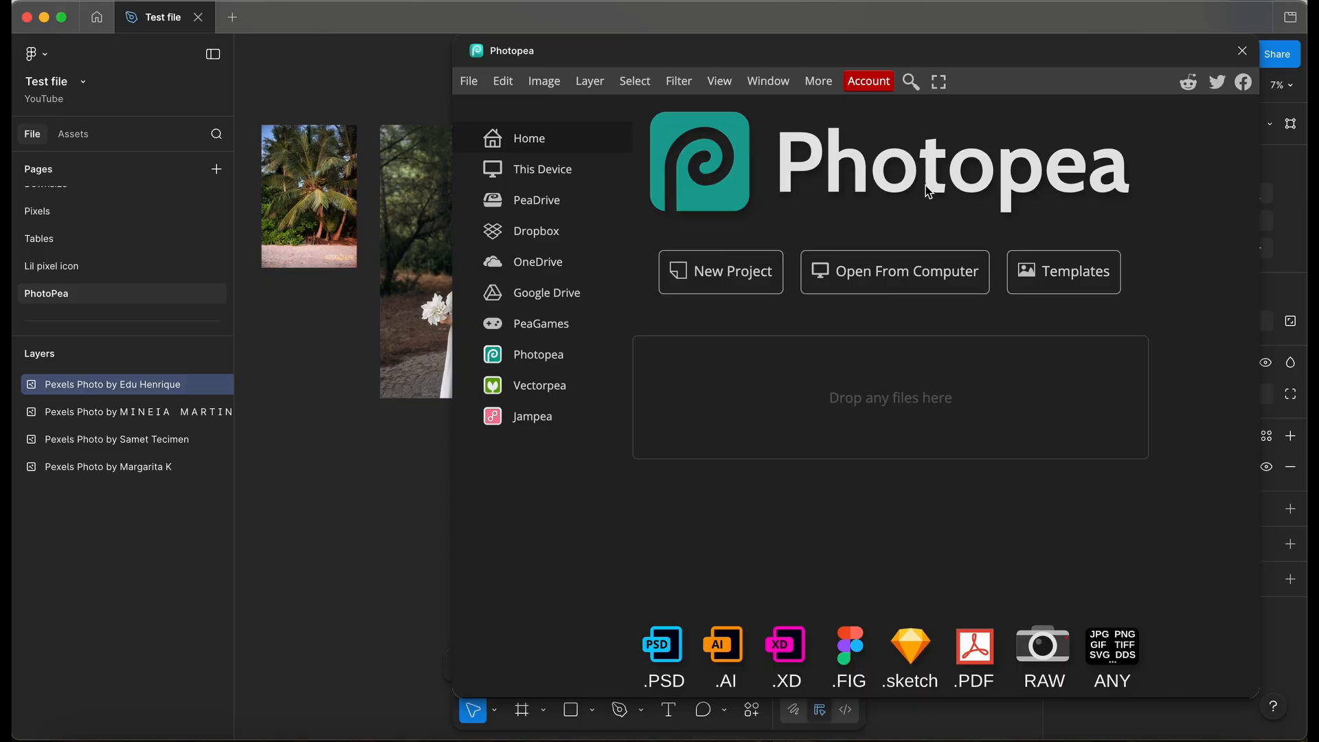
pyautogui.click(1077, 284)
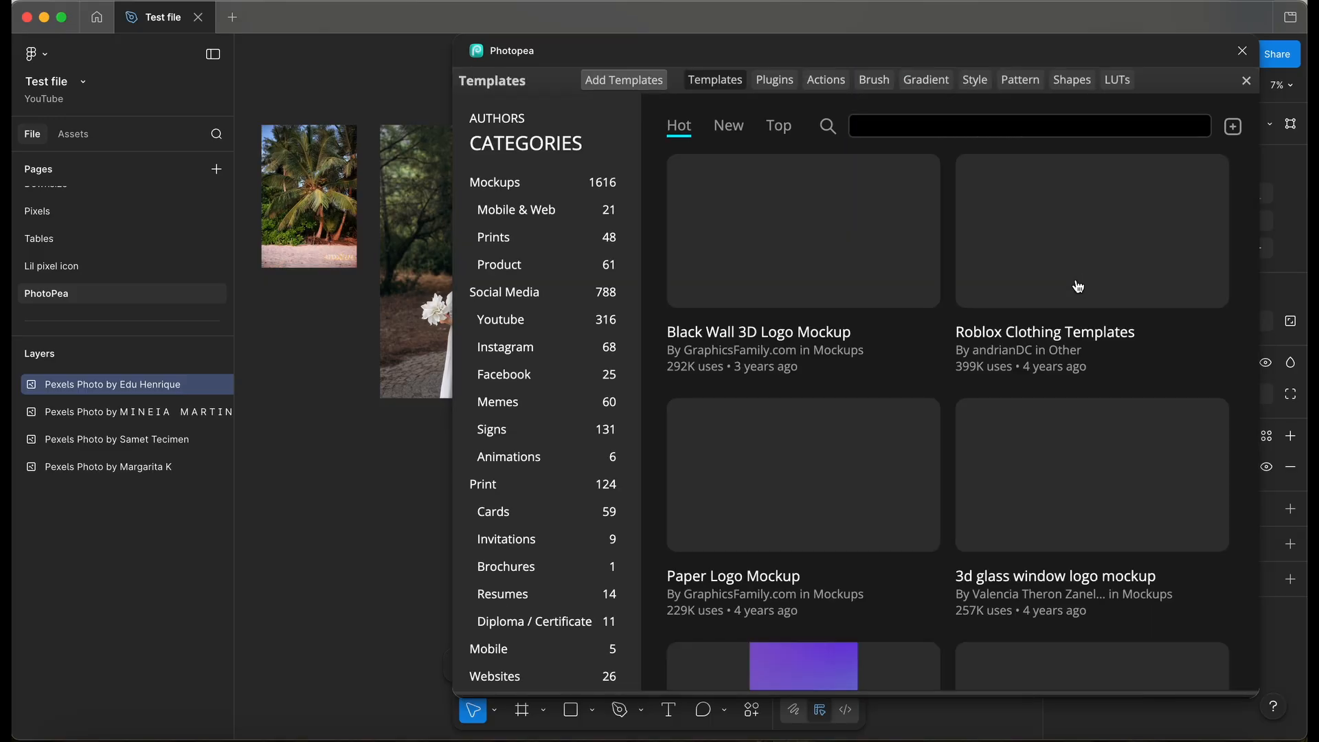
pyautogui.click(500, 264)
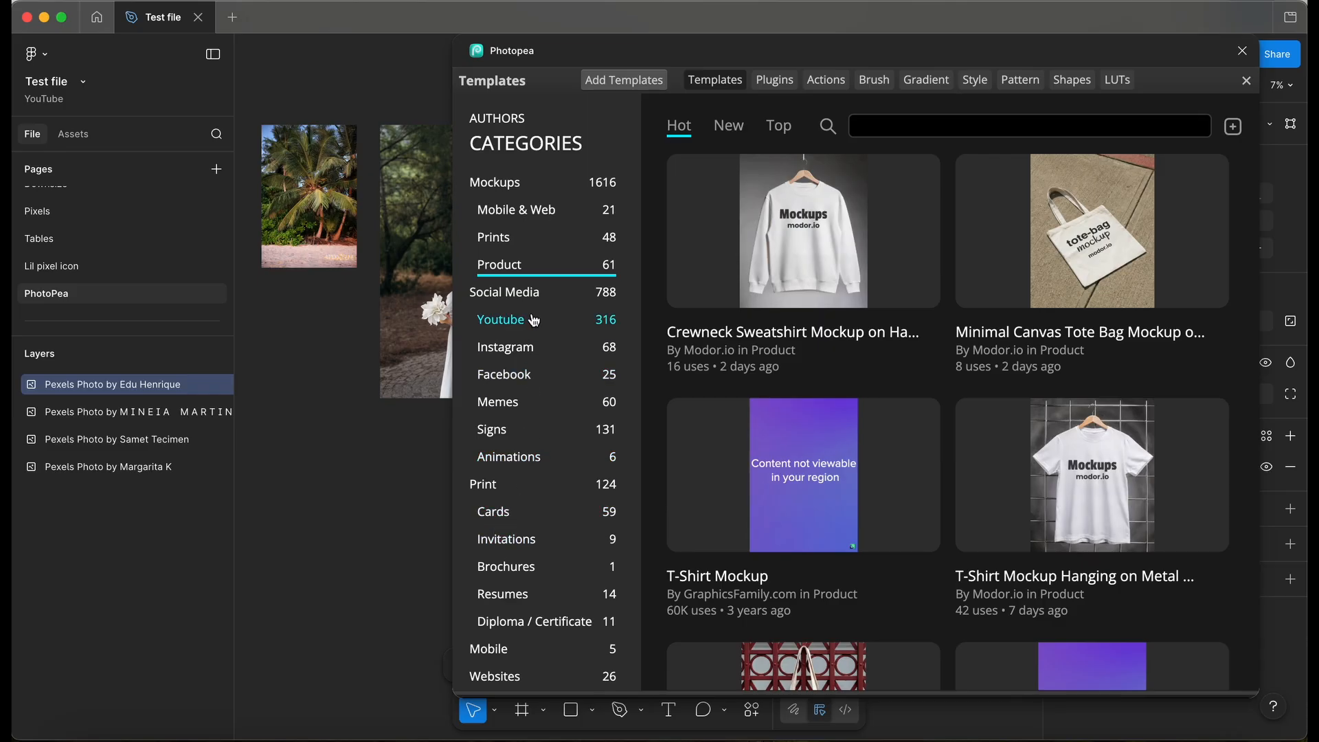
pyautogui.click(512, 516)
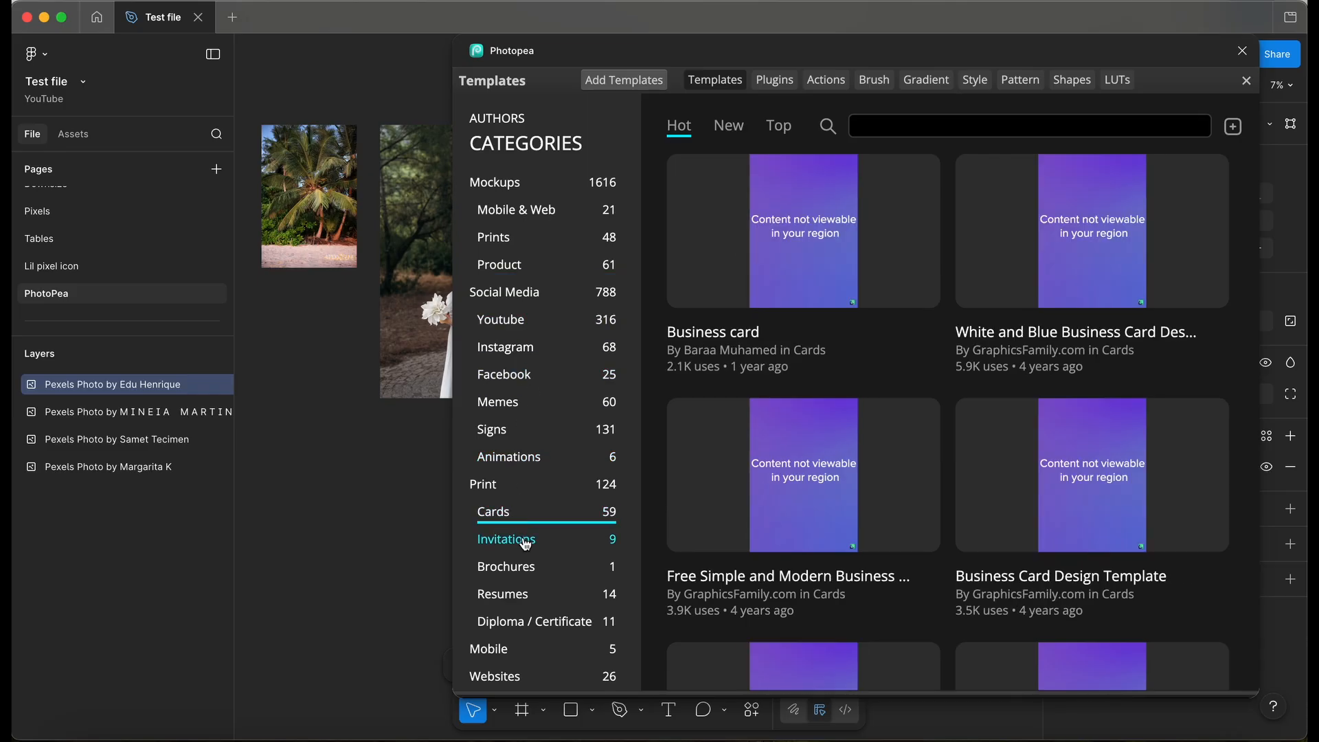
# - Browse Photopea's resource library for plugins, actions, brushes, gradients, styles and patterns
pyautogui.click(714, 80)
pyautogui.click(774, 80)
pyautogui.click(826, 79)
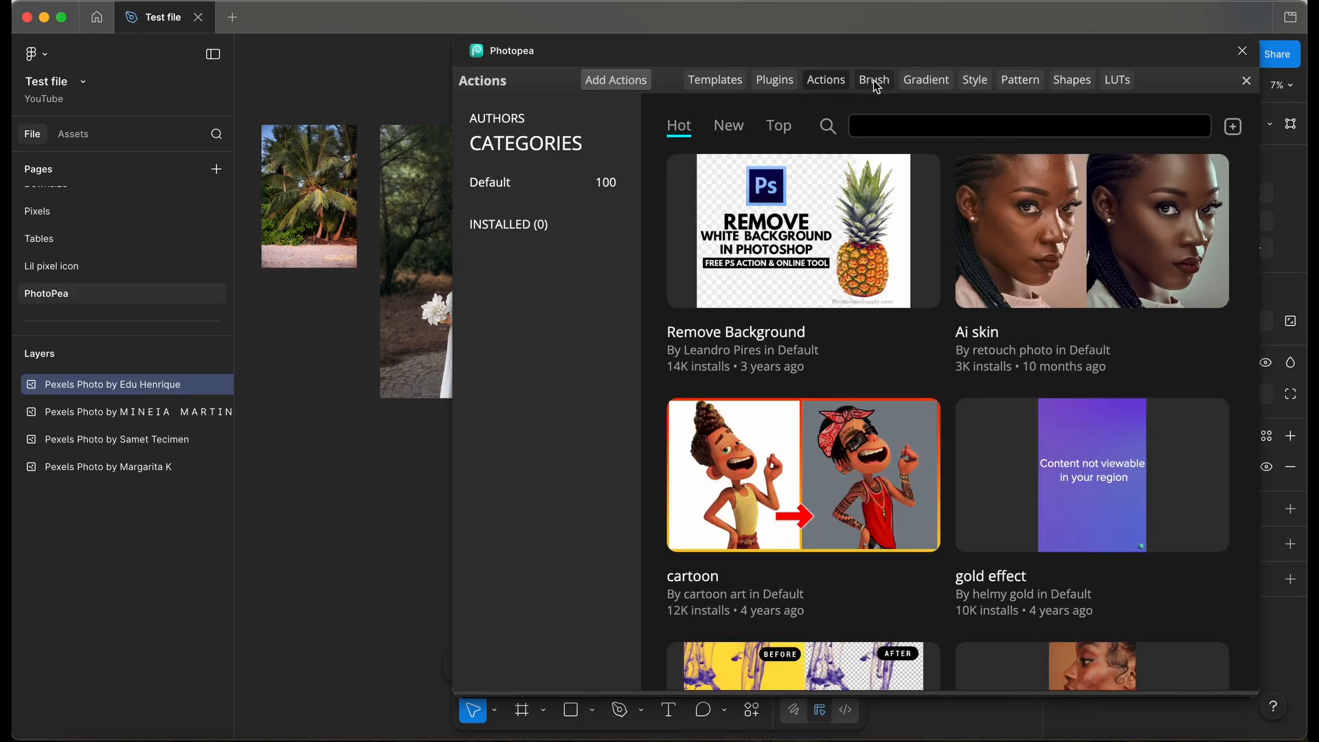
pyautogui.click(877, 86)
pyautogui.click(925, 80)
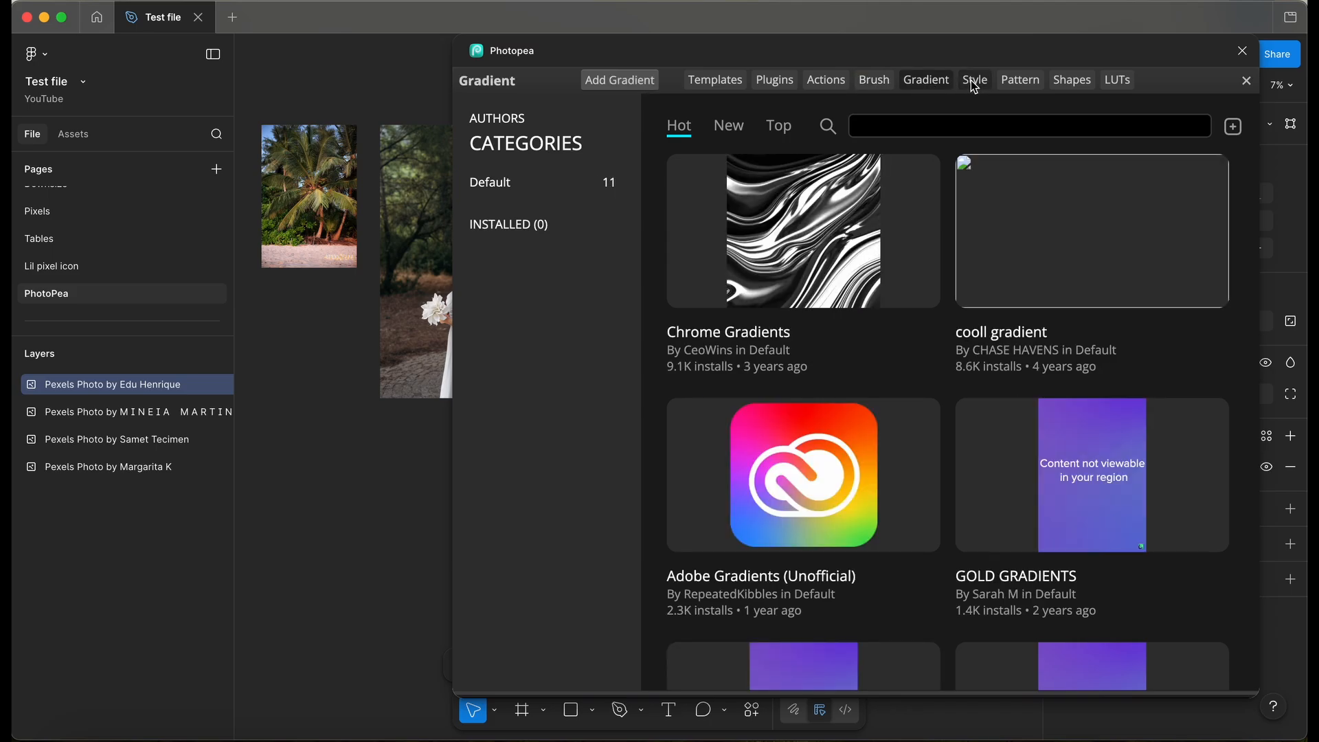
pyautogui.click(974, 80)
pyautogui.click(1021, 83)
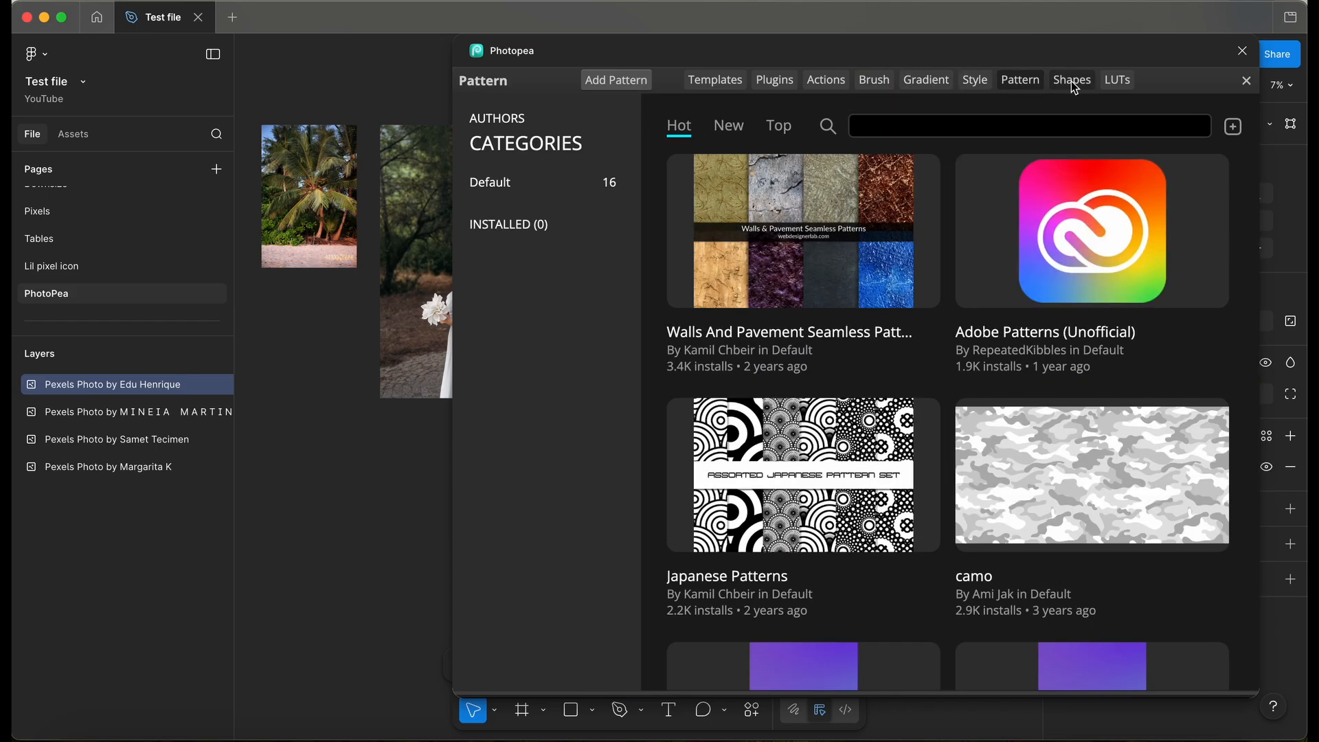
pyautogui.click(844, 80)
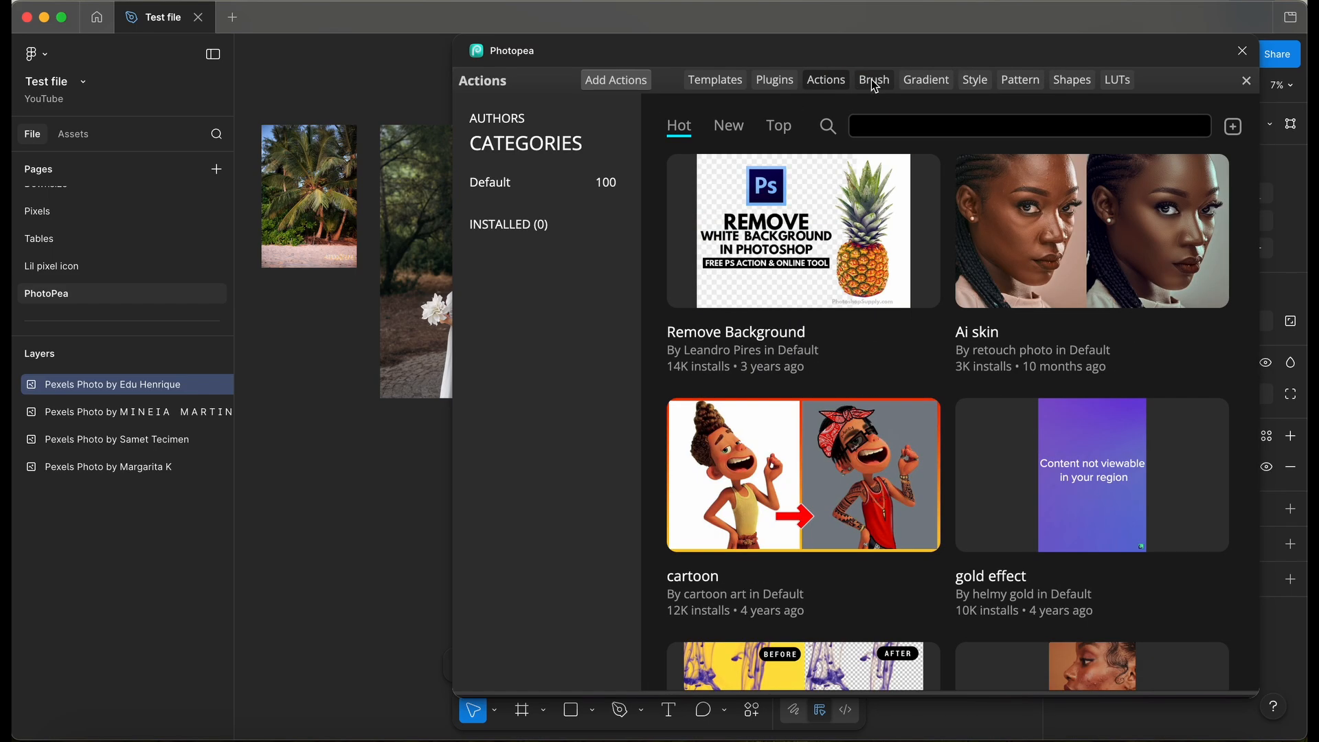
pyautogui.click(871, 79)
pyautogui.scroll(-8, 944, 384)
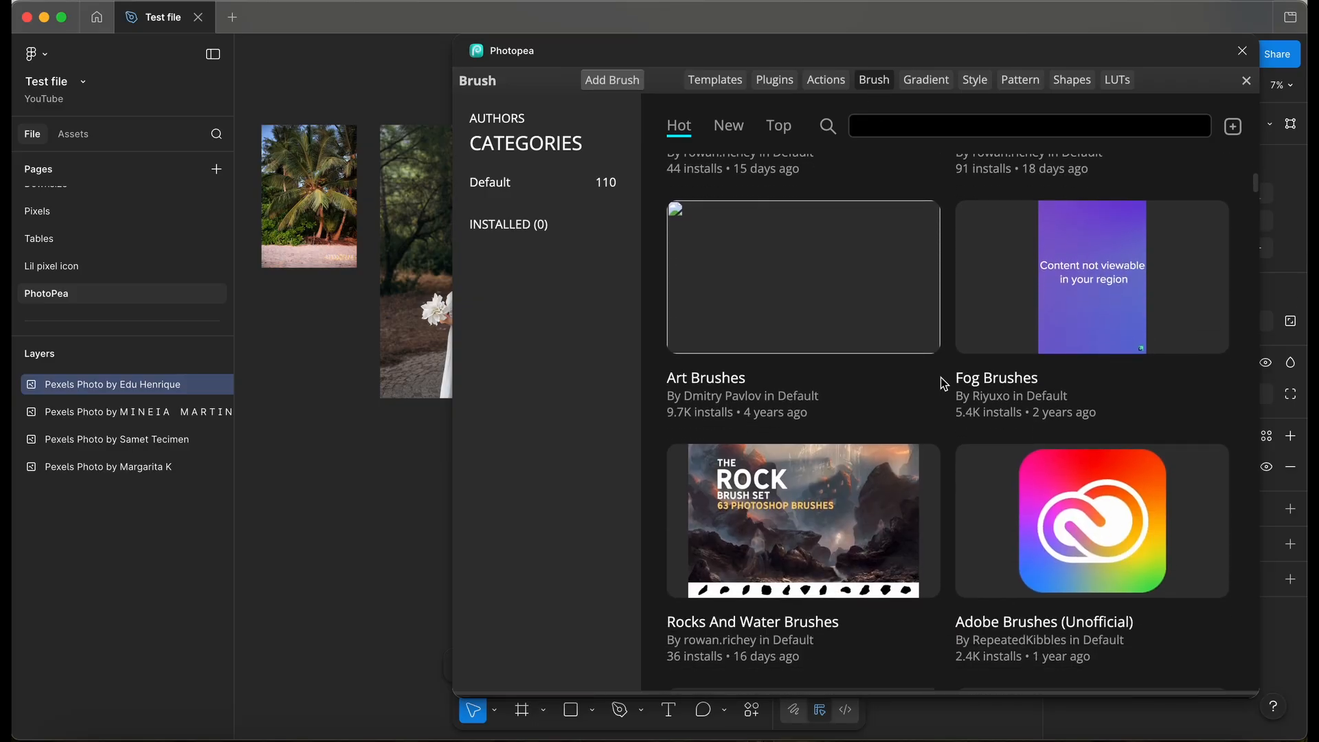
# - Close the Photopea plugin and deselect the car photo on the Figma canvas
pyautogui.click(1242, 50)
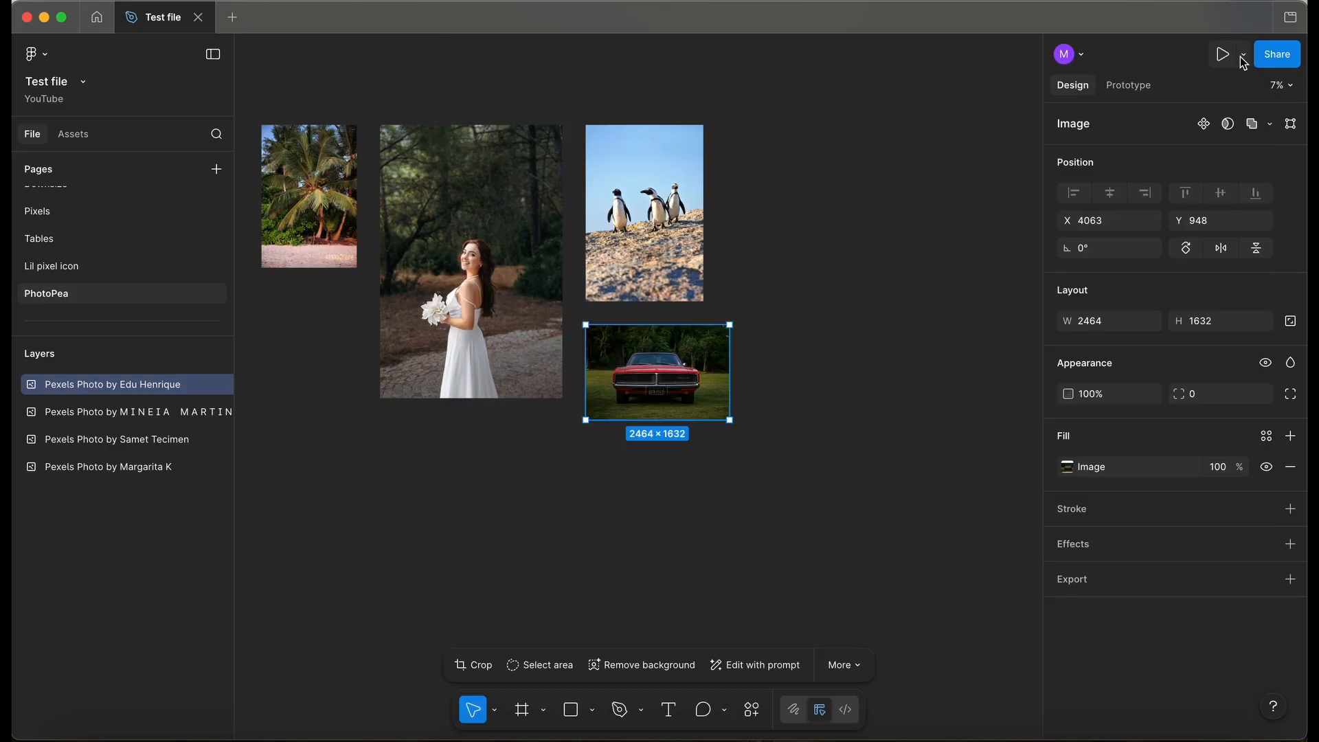
pyautogui.click(666, 479)
pyautogui.scroll(5, 666, 479)
pyautogui.hscroll(-5, 666, 479)
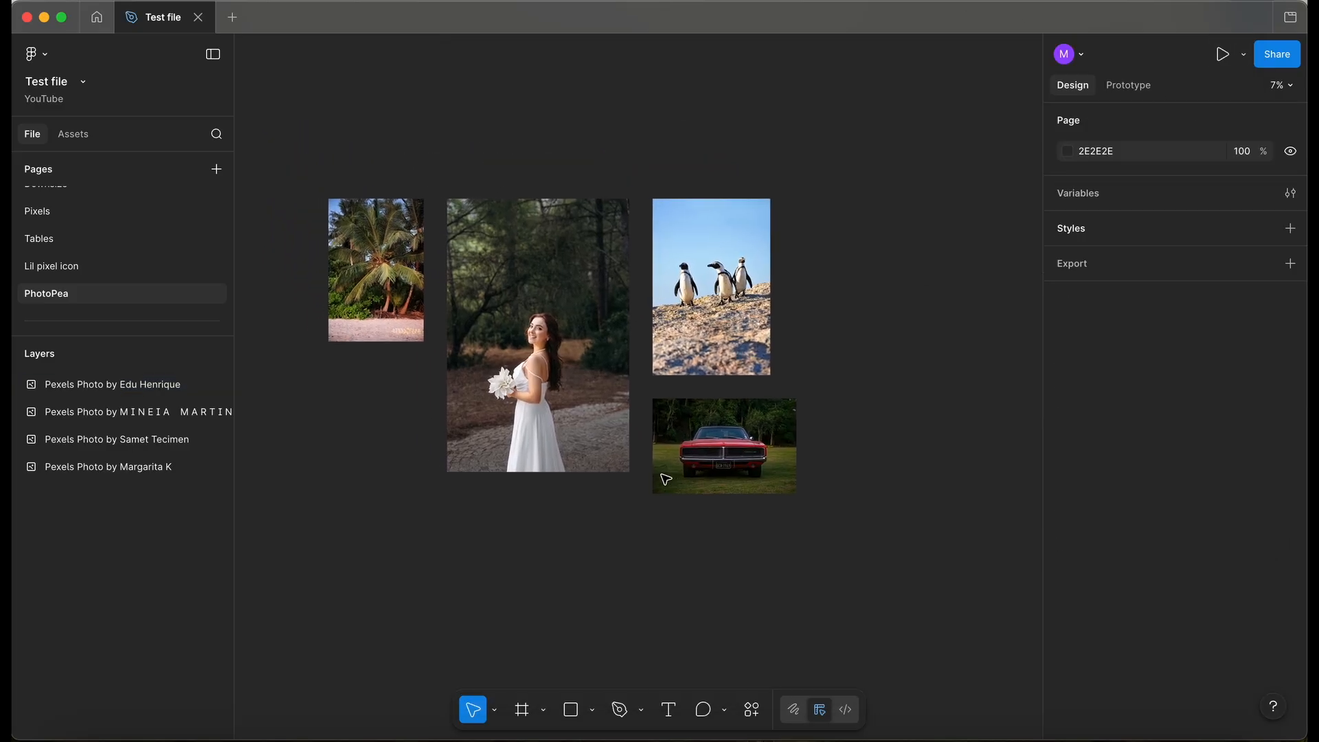
pyautogui.scroll(5, 632, 279)
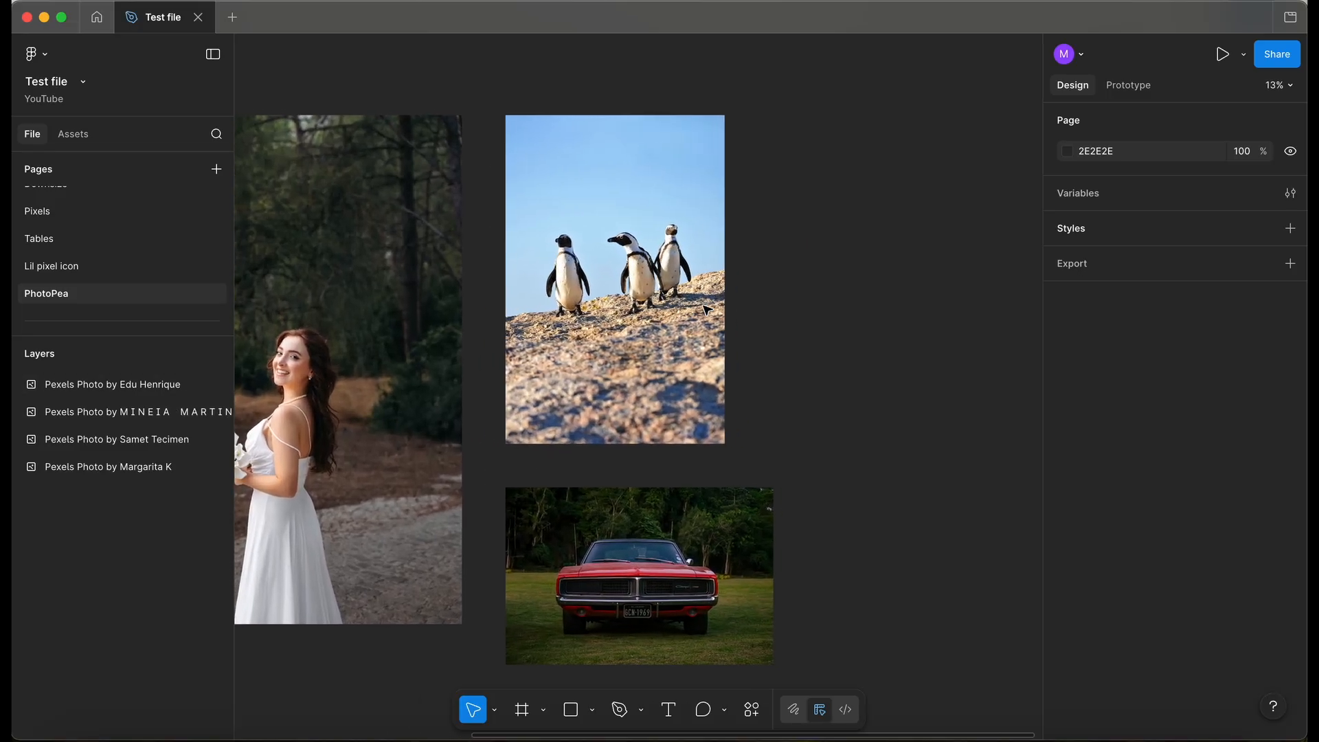
# - Duplicate the penguin photo, placing the copy to the right of the original at X 7492
pyautogui.click(632, 280)
pyautogui.scroll(-3, 632, 279)
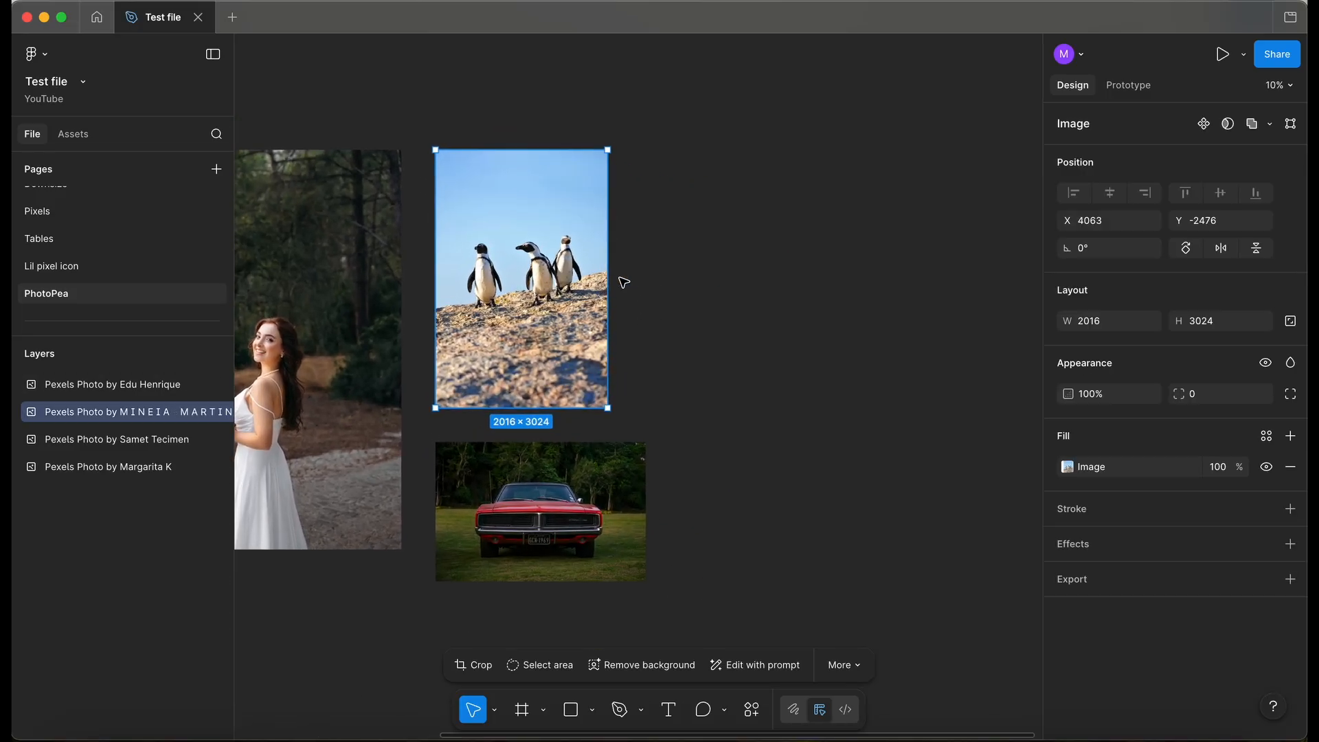
pyautogui.click(698, 380)
pyautogui.scroll(-1, 698, 380)
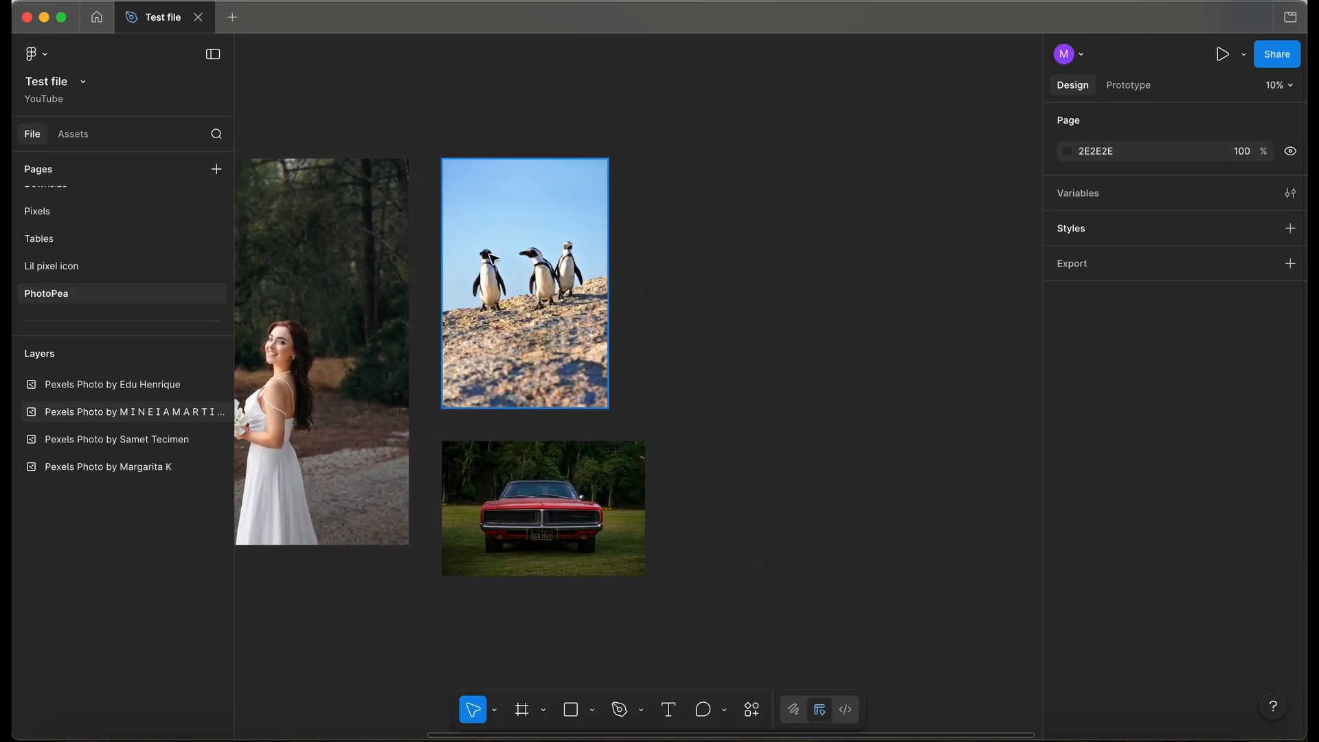
pyautogui.click(493, 258)
pyautogui.scroll(3, 524, 264)
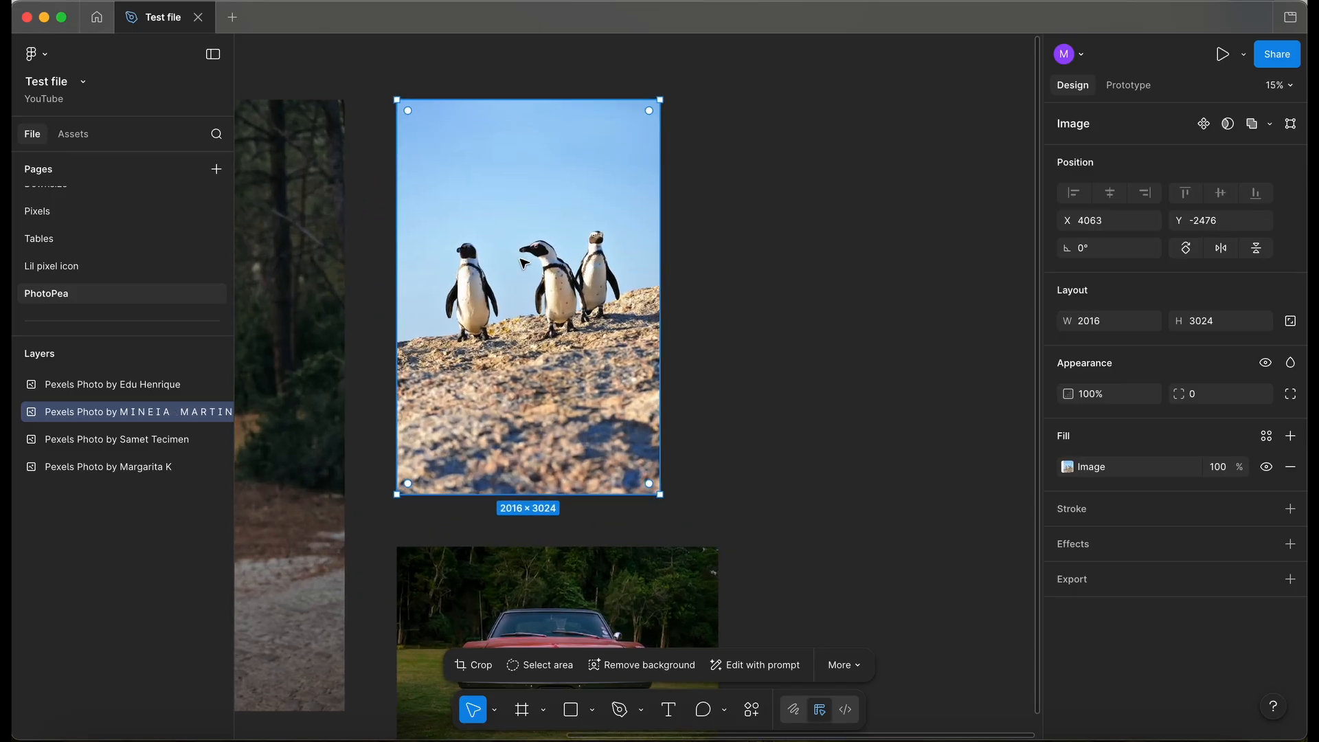
pyautogui.scroll(-4, 527, 282)
pyautogui.keyDown('alt'); pyautogui.moveTo(566, 328); pyautogui.dragTo(819, 327); pyautogui.keyUp('alt')
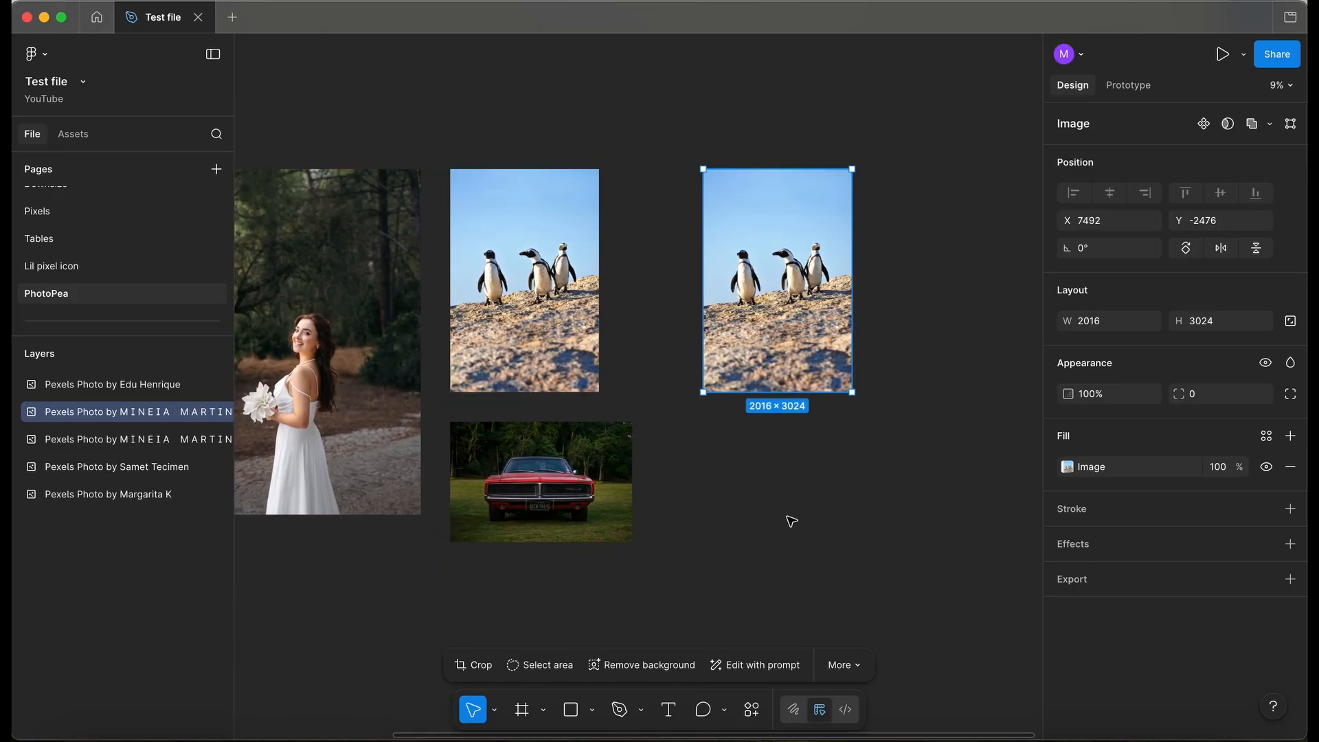
# - Remove the background from the copied penguin photo with Figma's own tool and inspect the cutout
pyautogui.click(639, 667)
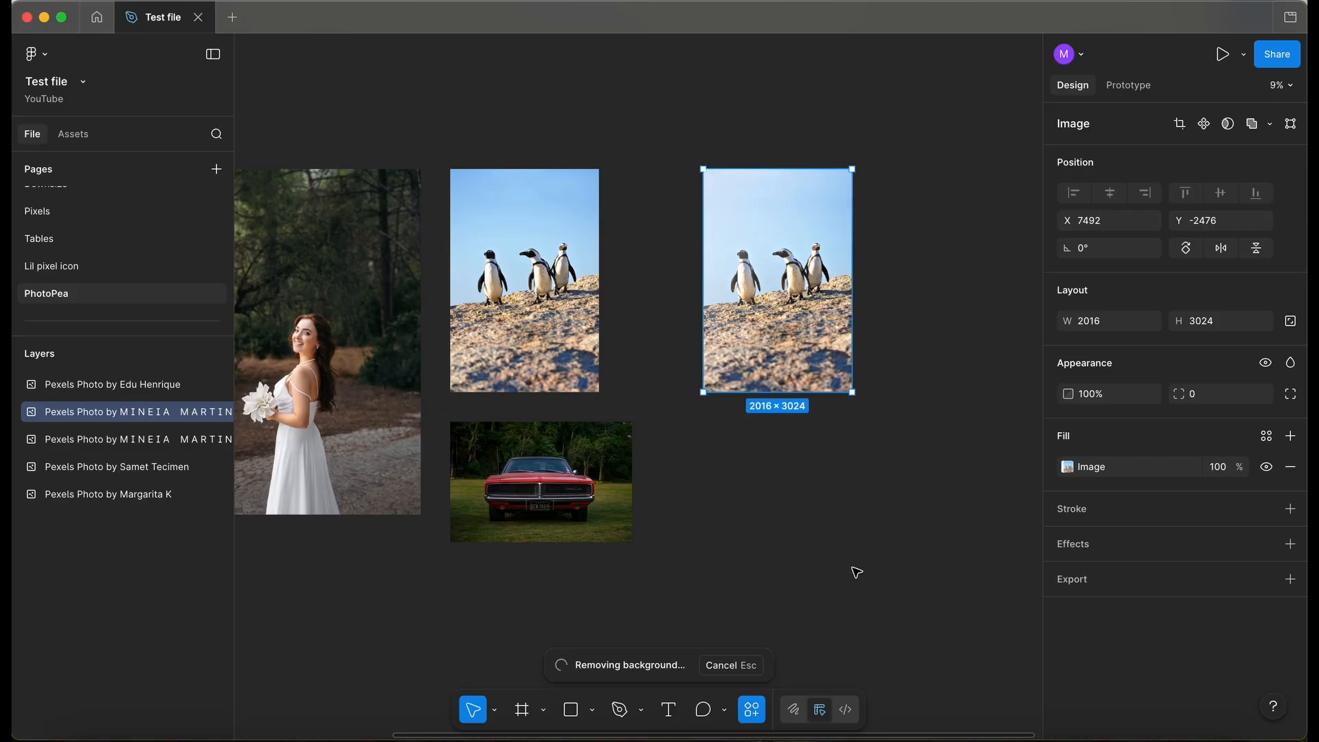
pyautogui.hotkey('shift', '2')
pyautogui.scroll(-3, 730, 364)
pyautogui.scroll(-3, 730, 364)
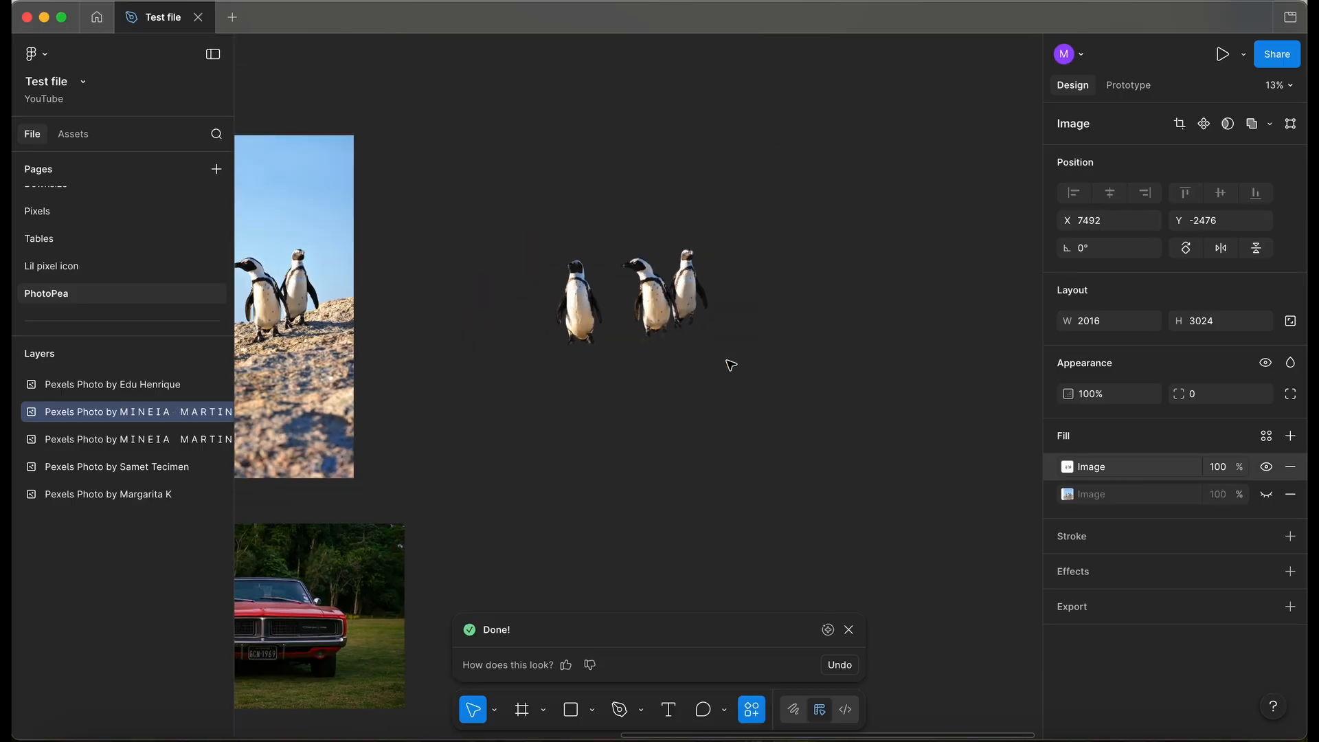
pyautogui.scroll(5, 599, 343)
pyautogui.scroll(-4, 595, 344)
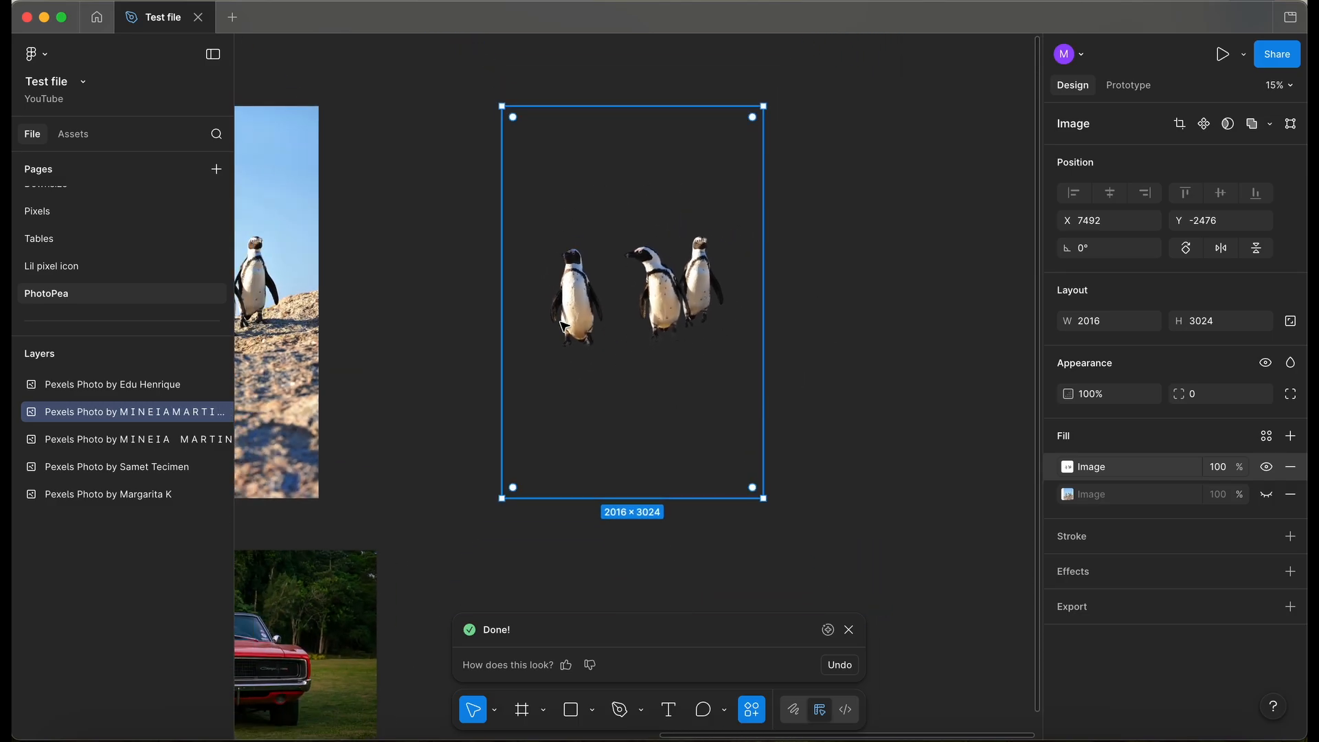
# - Toggle the visibility of the copy's original image fill to compare it with the penguin cutout
pyautogui.click(1267, 495)
pyautogui.click(1267, 494)
pyautogui.click(1267, 495)
pyautogui.click(1267, 495)
pyautogui.click(1267, 495)
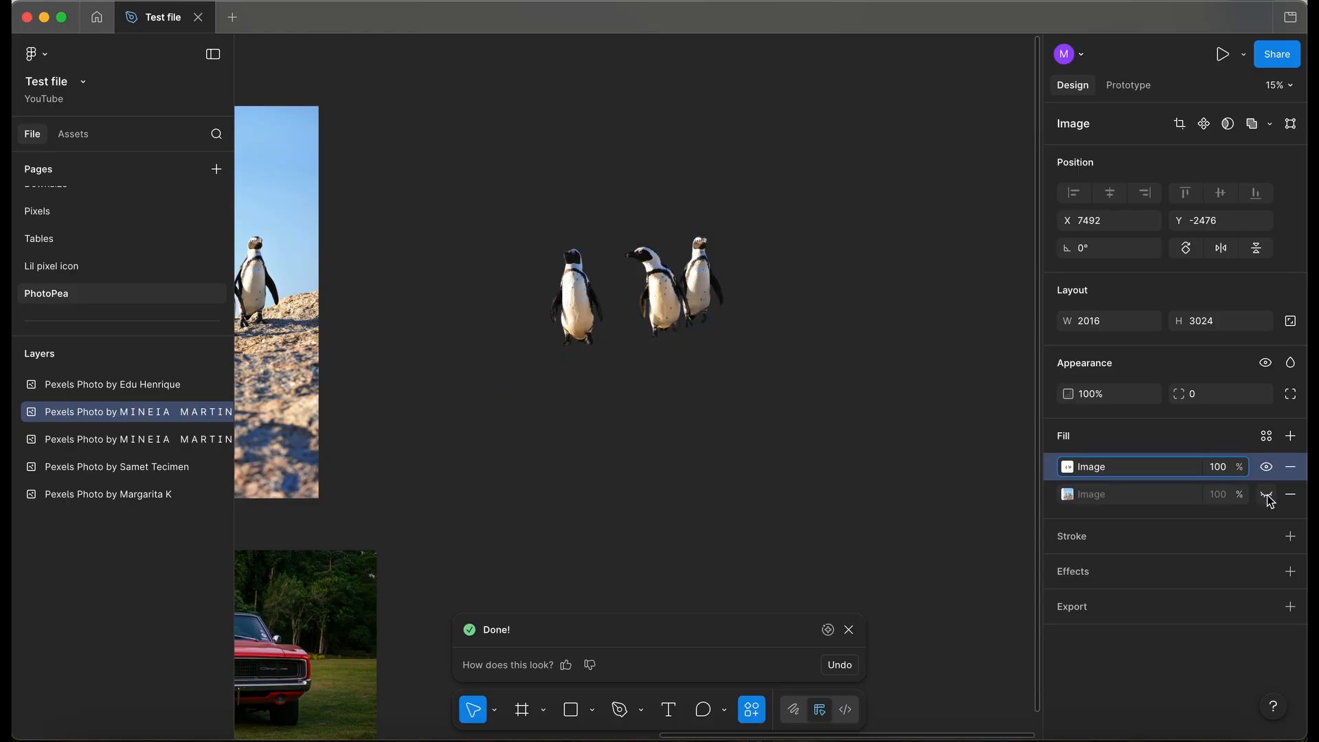
# - Dismiss the background removal feedback and delete the penguin cutout copy
pyautogui.scroll(-3, 819, 459)
pyautogui.scroll(-2, 819, 459)
pyautogui.click(842, 492)
pyautogui.click(739, 436)
pyautogui.press('Delete')
# - Make a fresh duplicate of the penguin photo to the right of the original at X 7335
pyautogui.moveTo(560, 390); pyautogui.dragTo(780, 390)
pyautogui.hscroll(2, 760, 390)
pyautogui.scroll(-1, 760, 390)
pyautogui.hscroll(2, 760, 390)
pyautogui.scroll(1, 760, 391)
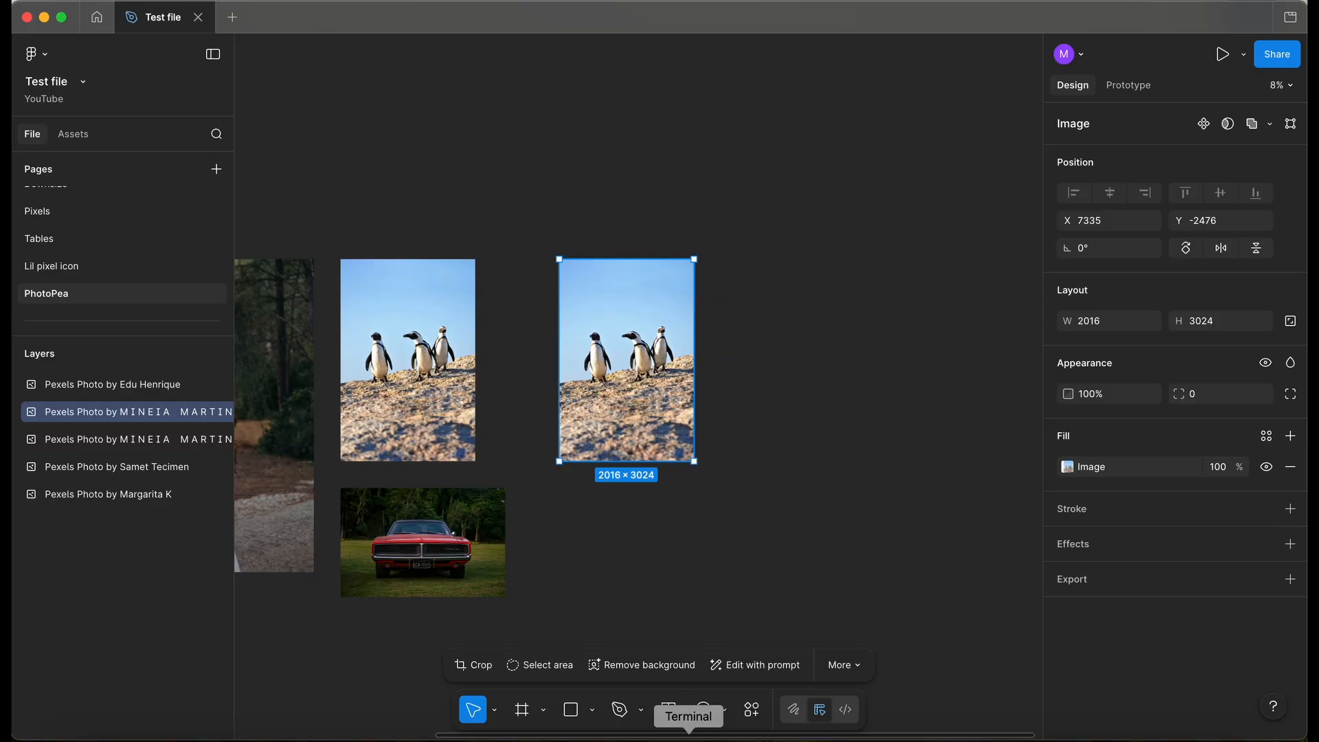
# - Open the duplicated penguin photo in the Photopea plugin and select its sky with the Quick Selection tool
pyautogui.click(751, 709)
pyautogui.click(512, 484)
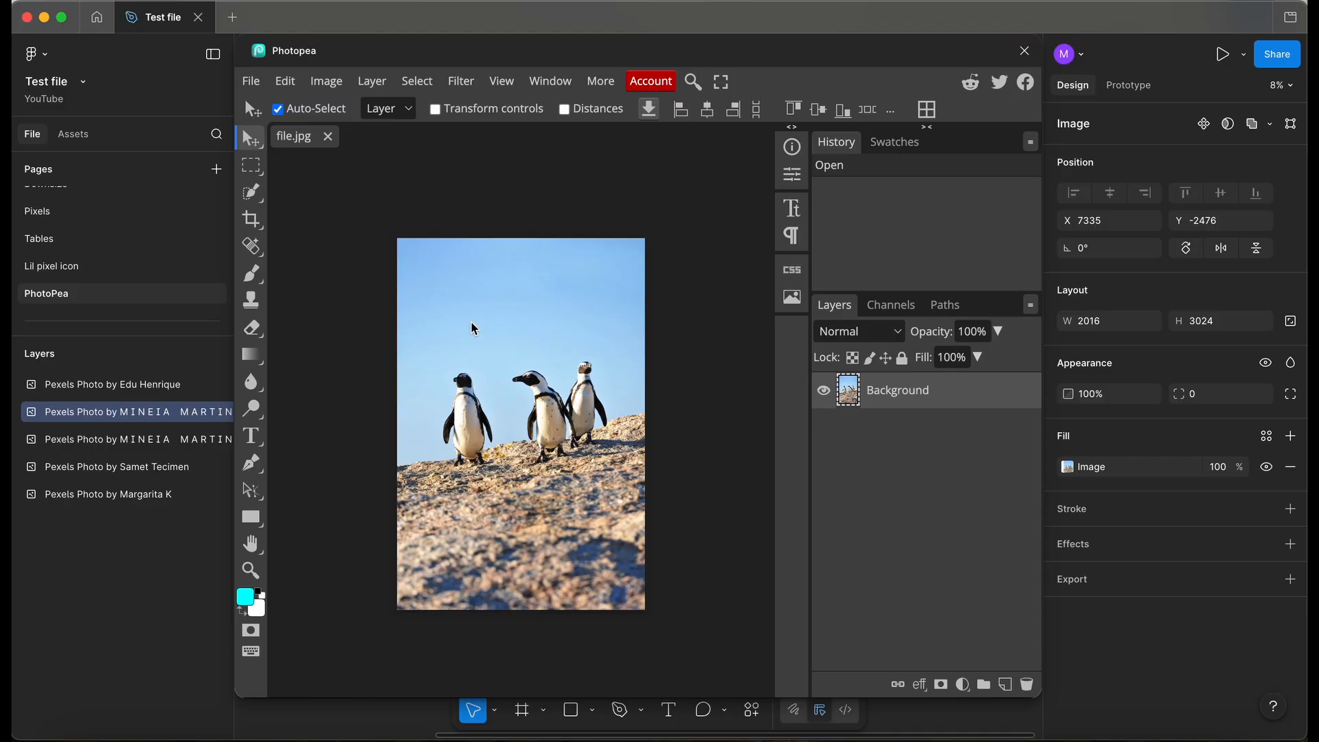
pyautogui.click(252, 192)
pyautogui.moveTo(443, 273); pyautogui.dragTo(448, 279)
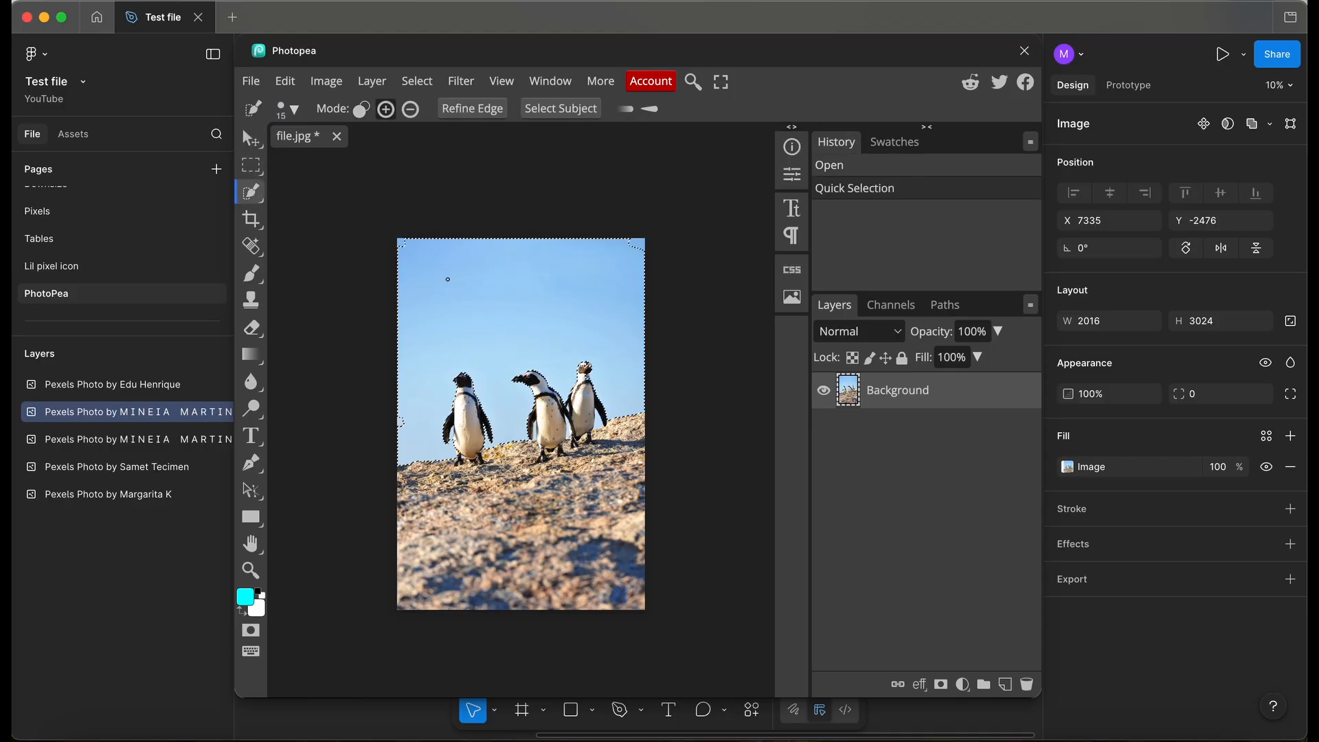
# - Try adding a raster mask to the Background layer from the sky selection and undo it
pyautogui.scroll(3, 448, 279)
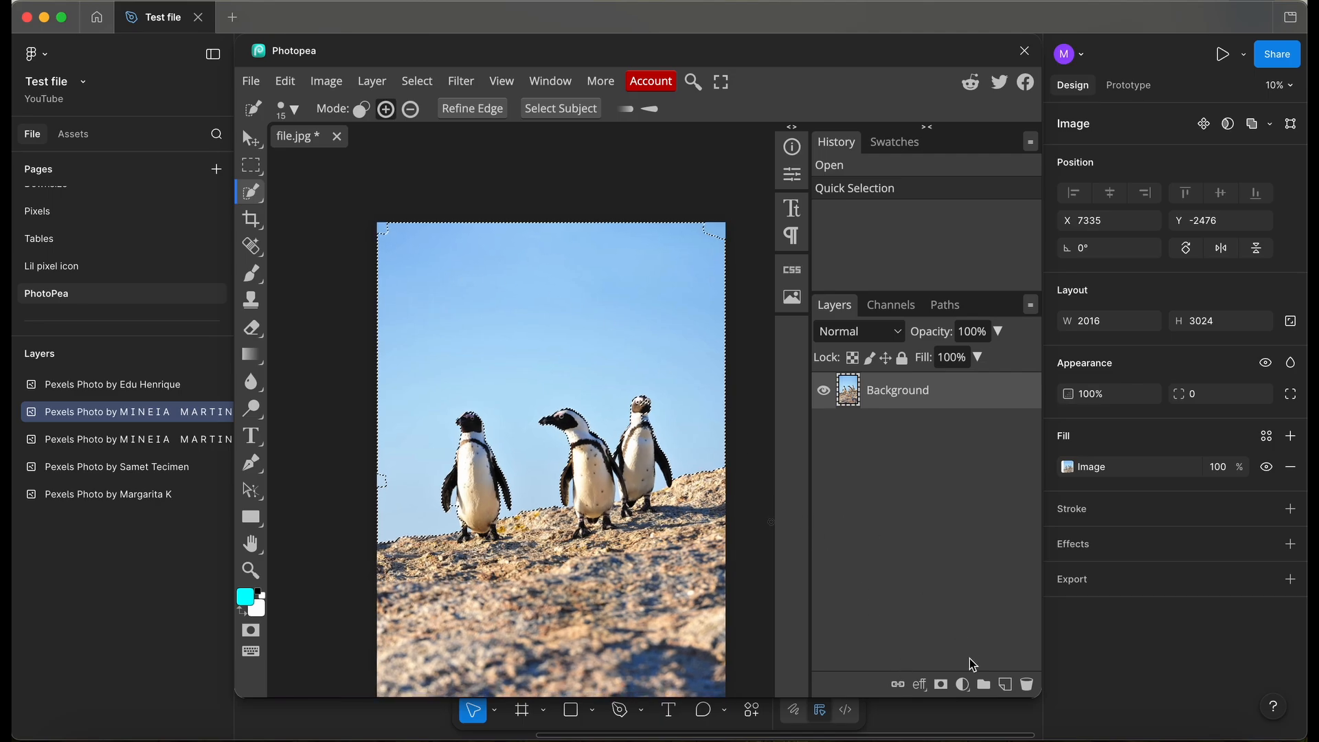
pyautogui.click(943, 686)
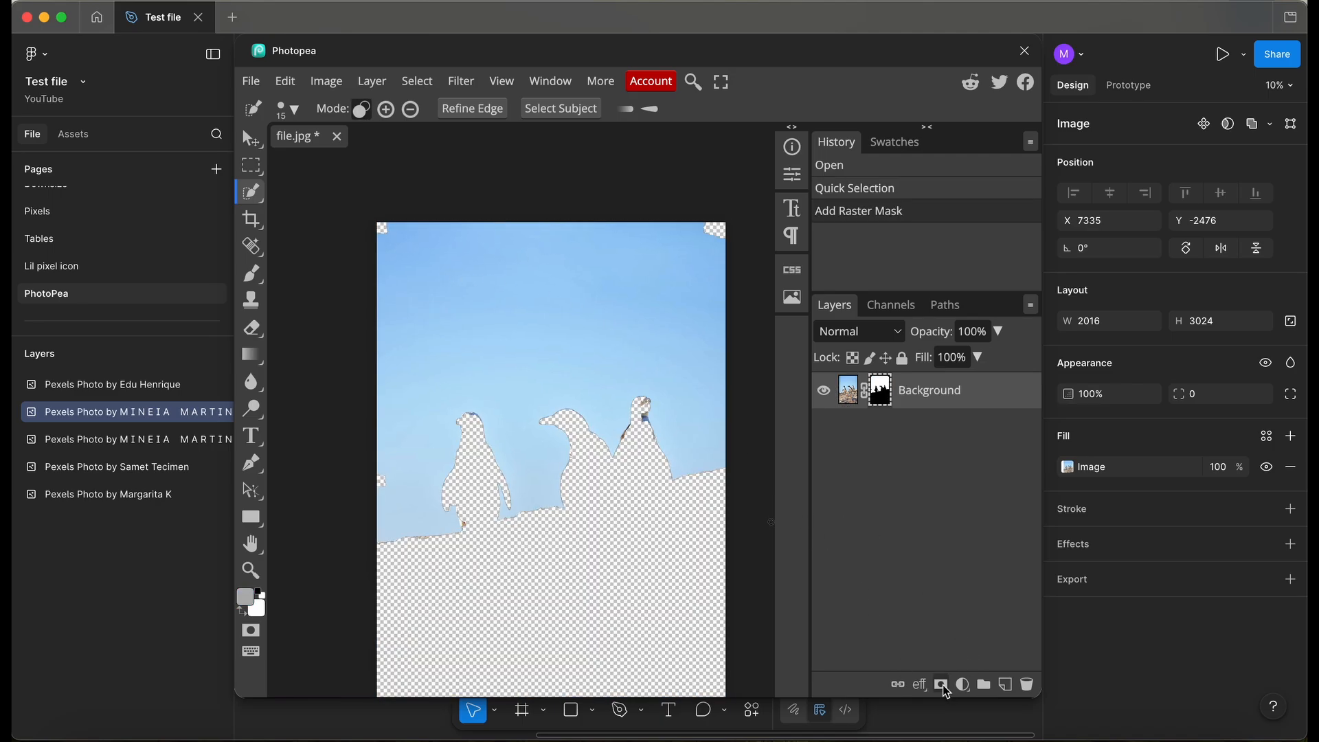
pyautogui.hotkey('ctrl', 'z')
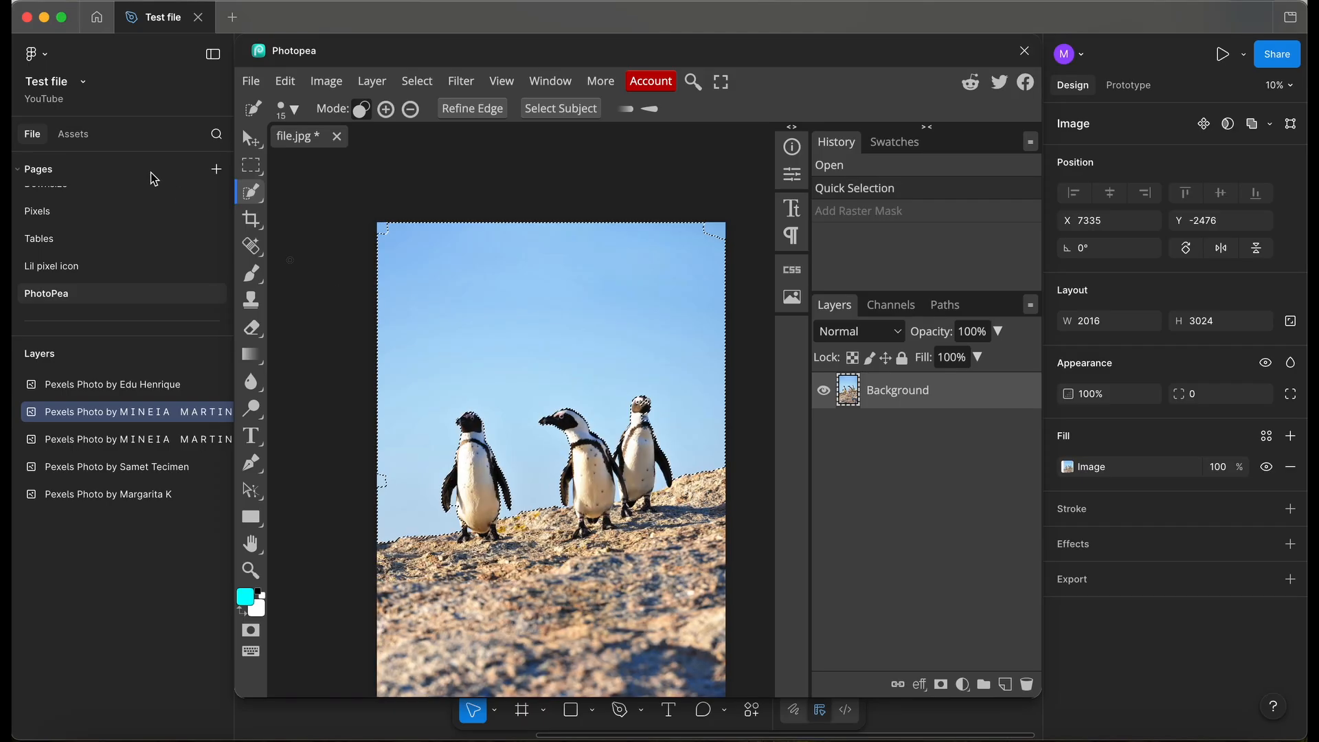
pyautogui.click(253, 362)
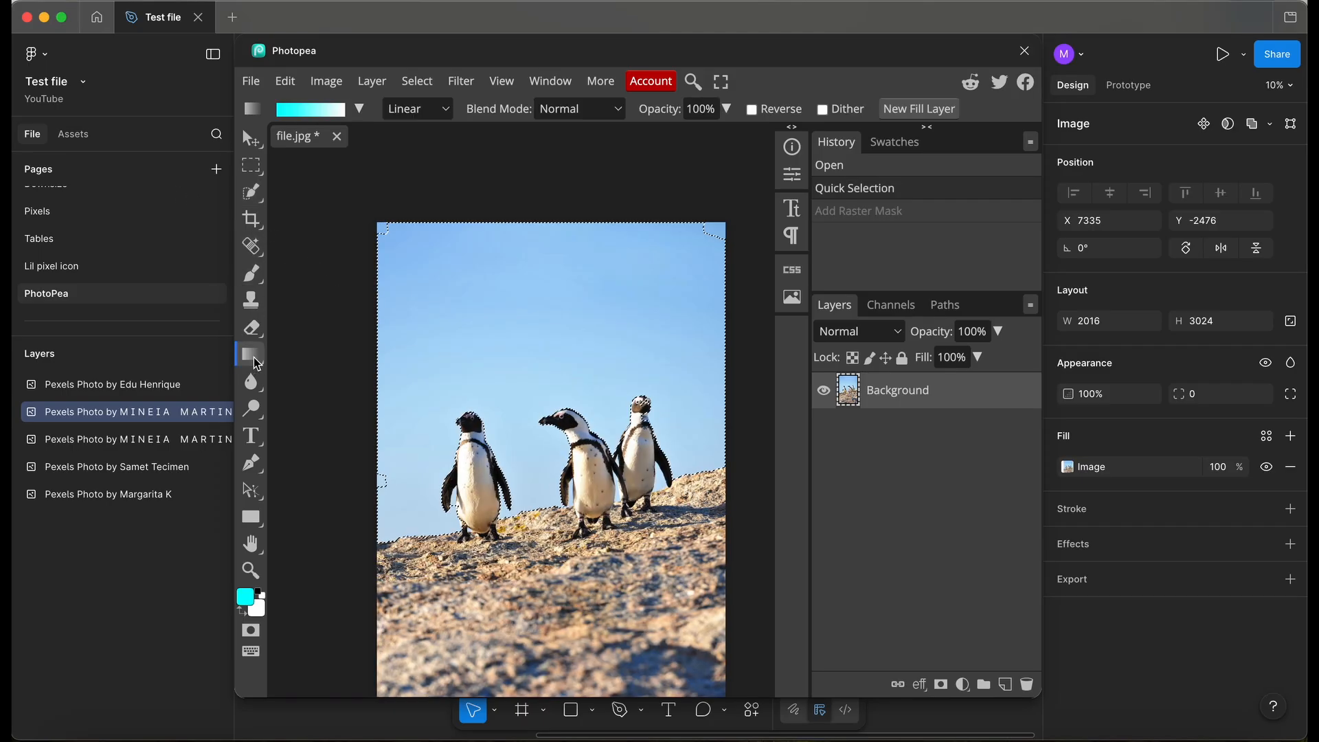
pyautogui.click(315, 112)
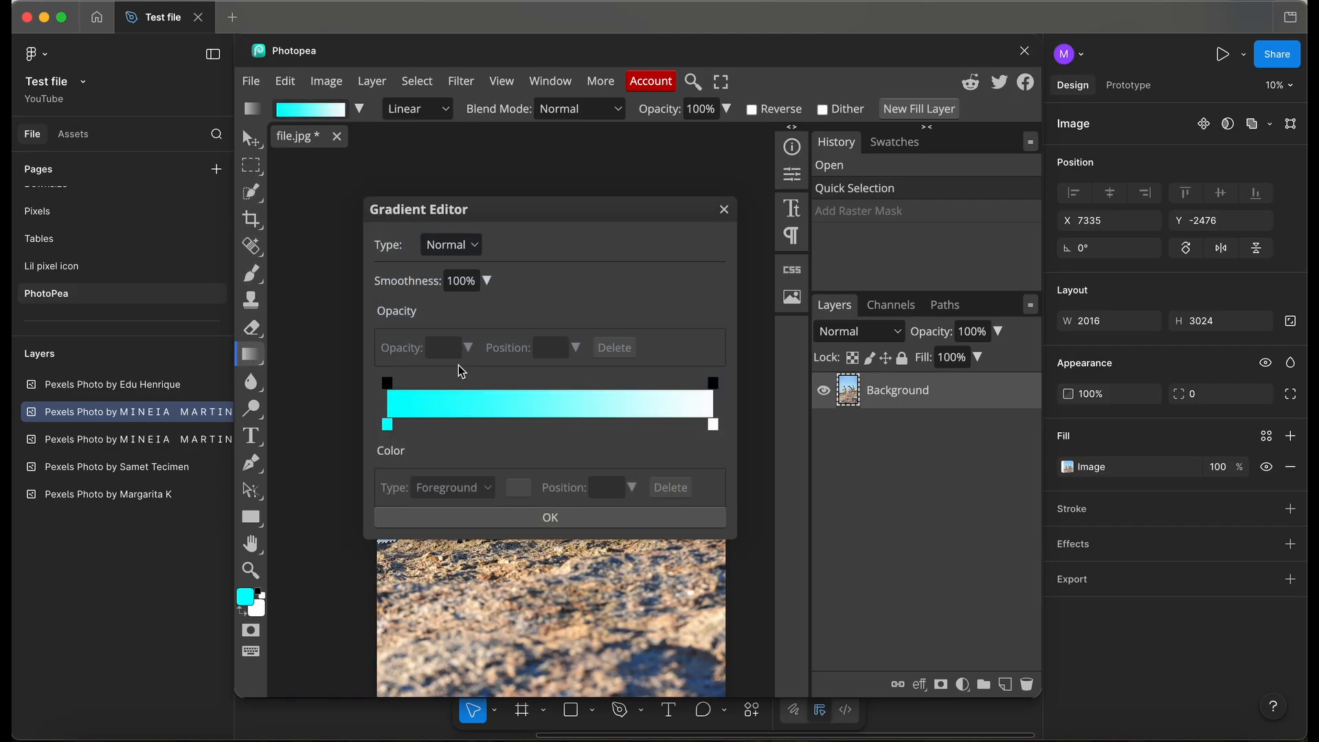
pyautogui.click(723, 212)
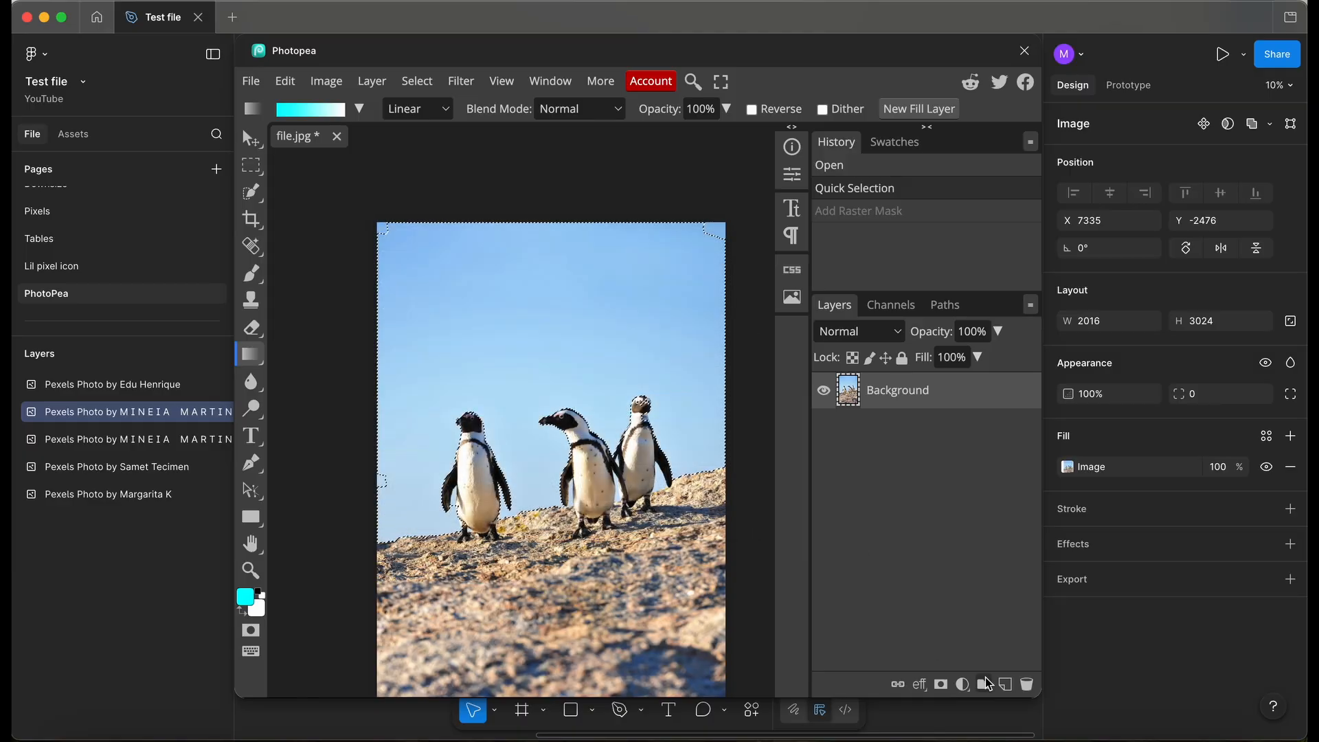
# - Add a new layer and paint the selected sky cyan on it with the Brush at size 809
pyautogui.click(1005, 684)
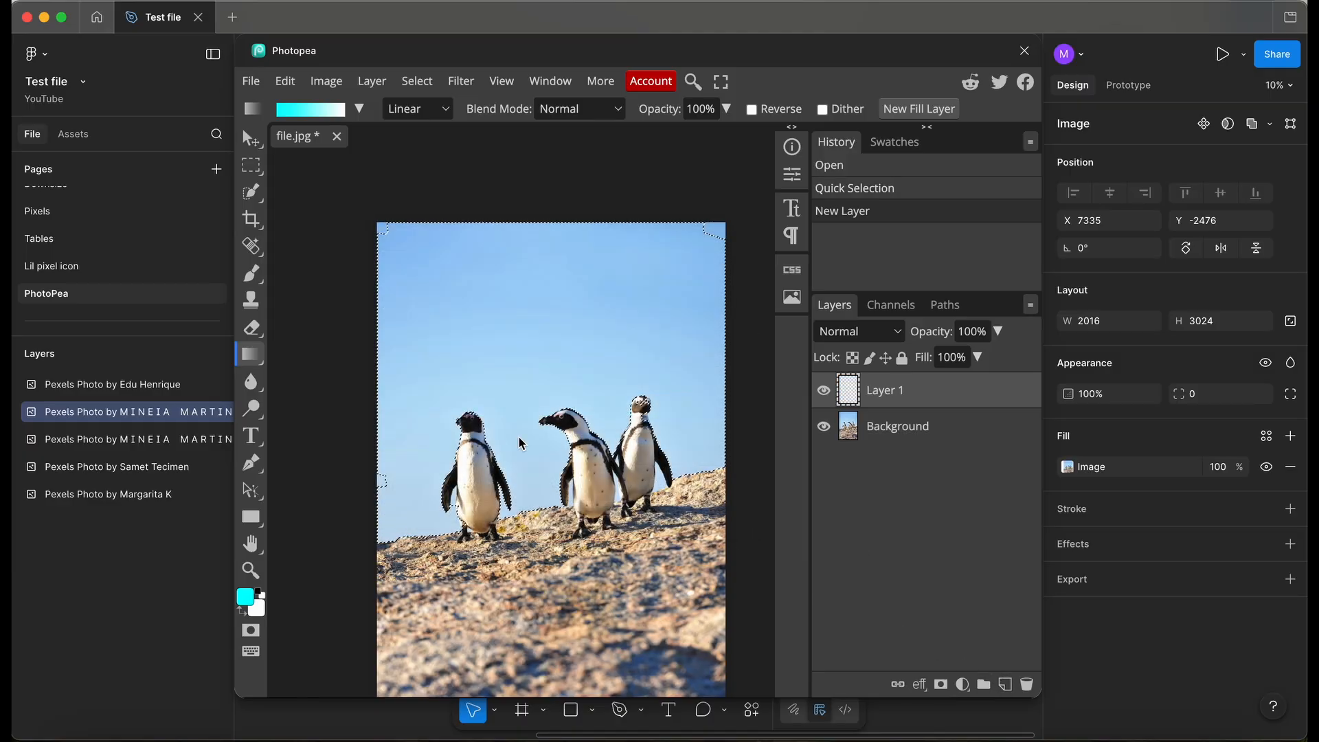
pyautogui.press('b')
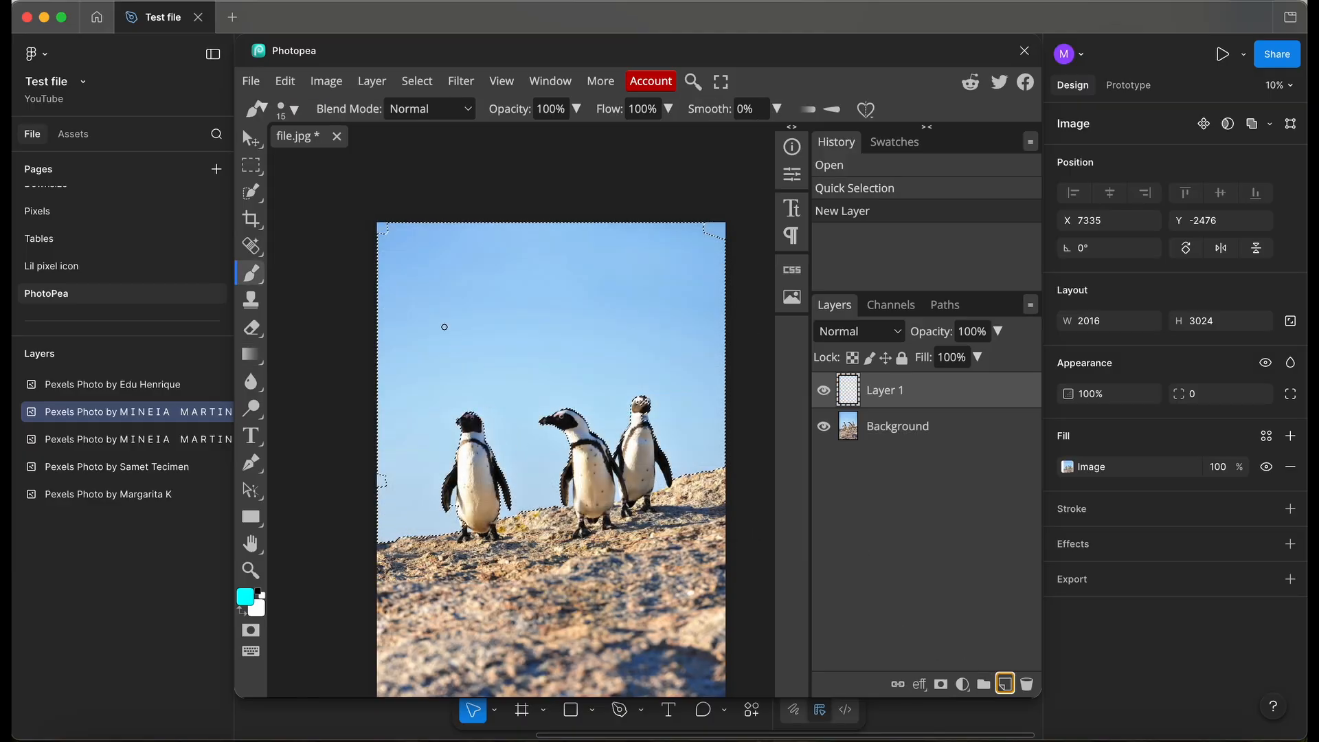
pyautogui.click(287, 110)
pyautogui.moveTo(397, 158); pyautogui.dragTo(471, 158)
pyautogui.click(550, 278)
pyautogui.moveTo(549, 278)
pyautogui.mouseDown()
pyautogui.moveTo(407, 332)
pyautogui.moveTo(541, 250)
pyautogui.moveTo(428, 304)
pyautogui.moveTo(468, 482)
pyautogui.moveTo(685, 384)
pyautogui.moveTo(565, 296)
pyautogui.moveTo(411, 379)
pyautogui.mouseUp()
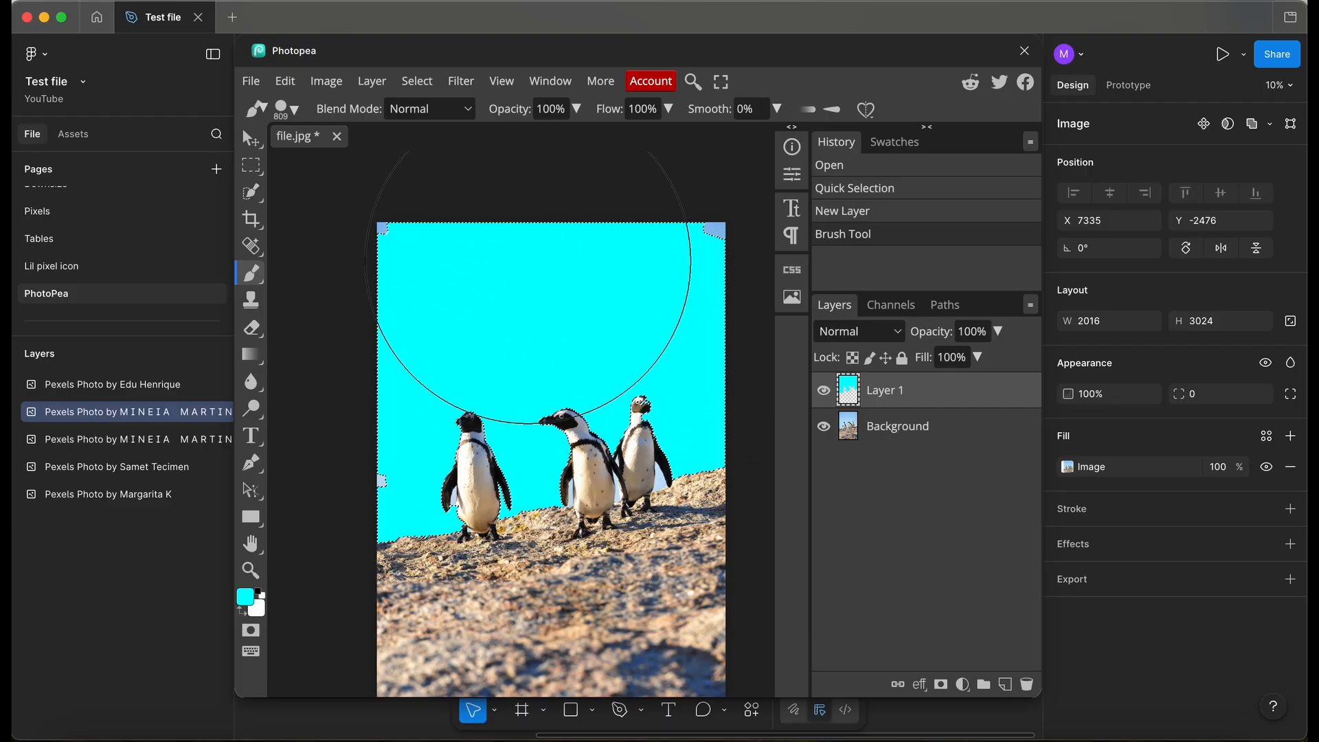
pyautogui.click(528, 262)
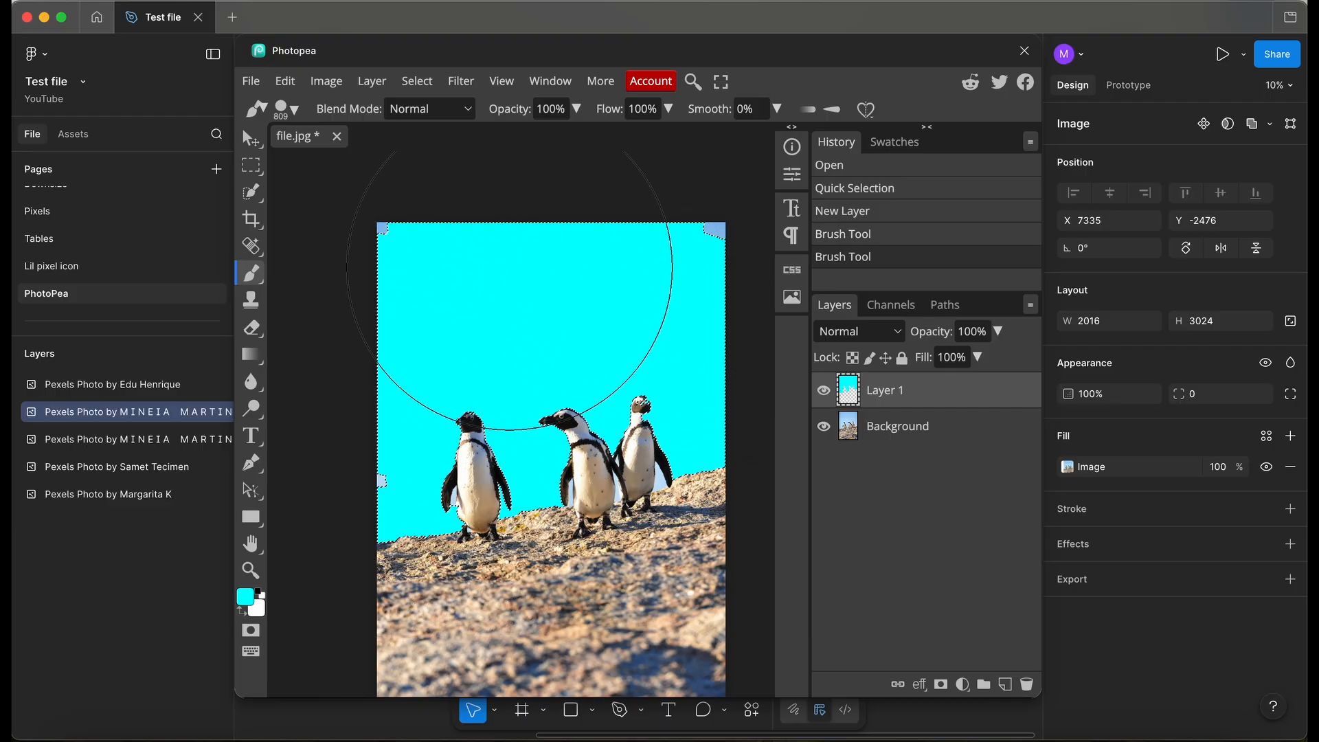
# - Examine the painted sky's edges around the penguins up close, especially the rear penguin's head
pyautogui.press('h')
pyautogui.moveTo(348, 325); pyautogui.dragTo(317, 266)
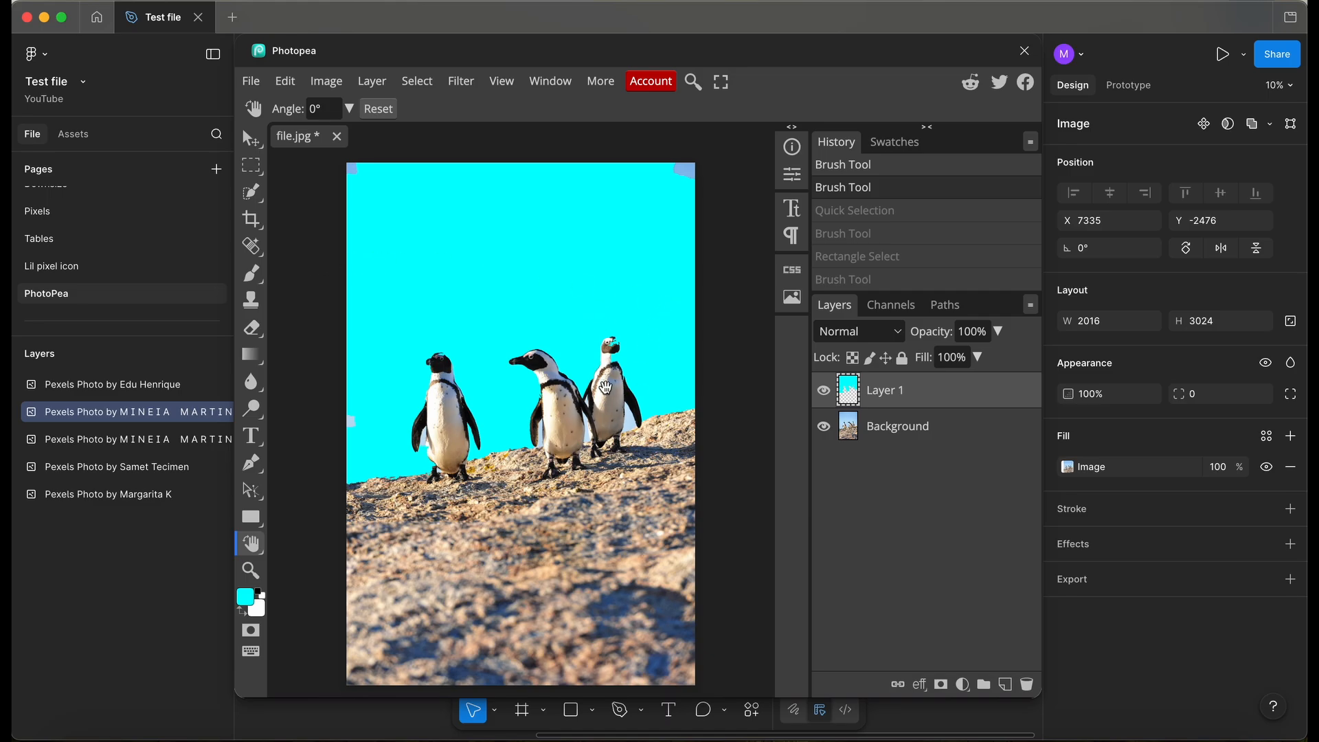
pyautogui.scroll(4, 613, 357)
pyautogui.scroll(2, 615, 356)
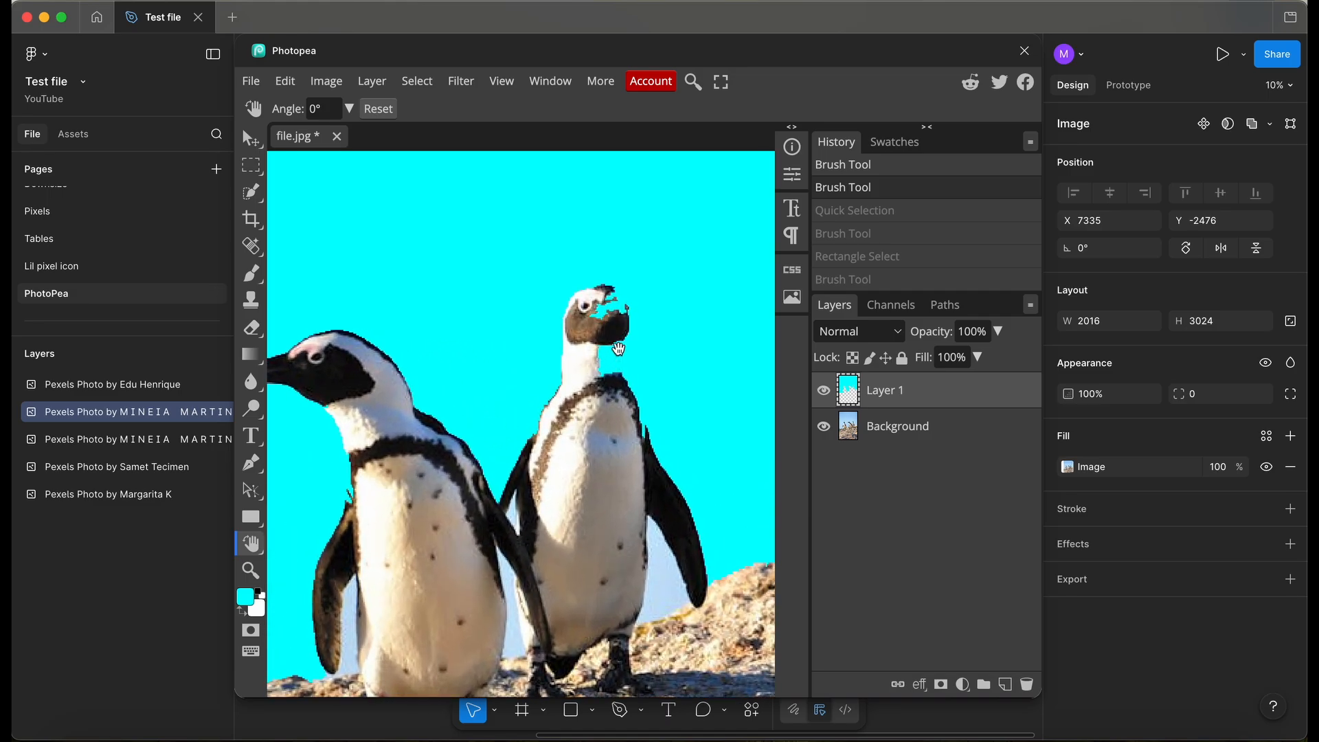
pyautogui.scroll(2, 621, 375)
pyautogui.scroll(-8, 627, 382)
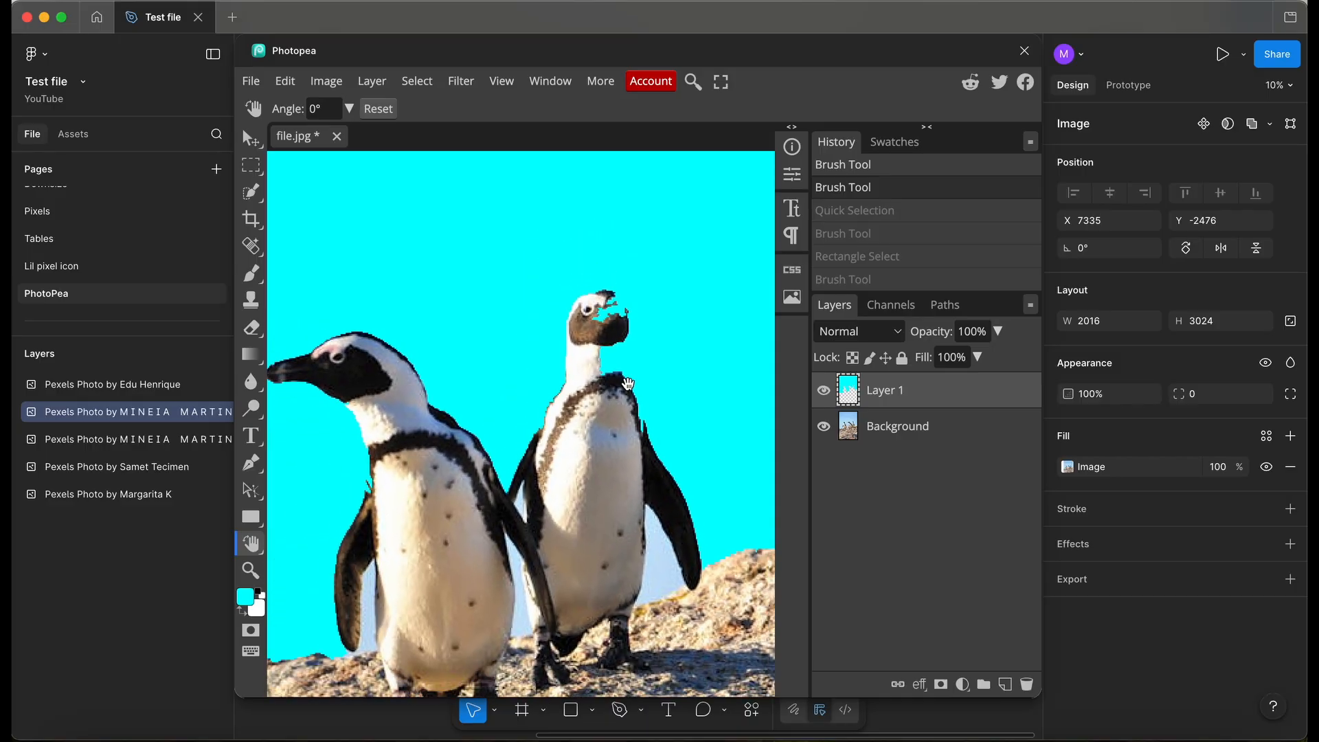
pyautogui.scroll(1, 628, 383)
pyautogui.moveTo(629, 382); pyautogui.dragTo(590, 294)
pyautogui.scroll(-1, 591, 294)
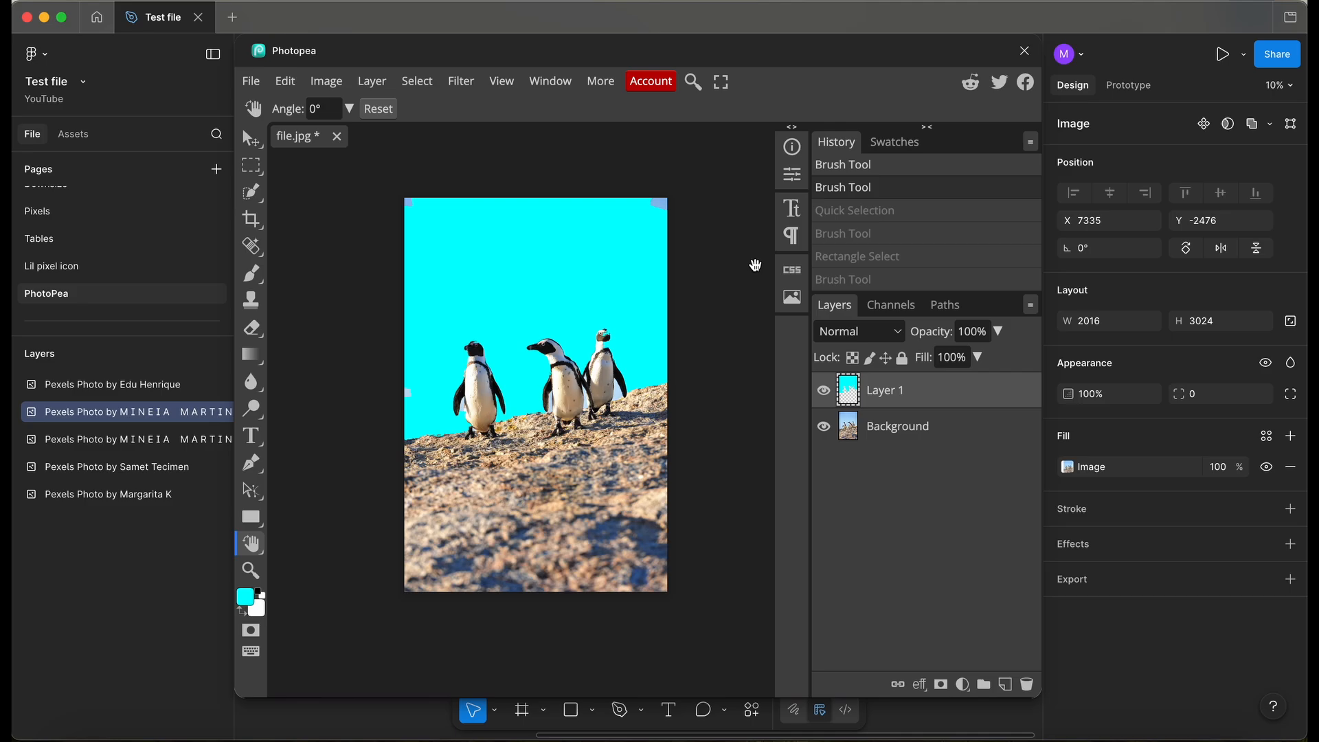
# - Review Photopea's free and premium account types and its file saving and export options
pyautogui.click(664, 84)
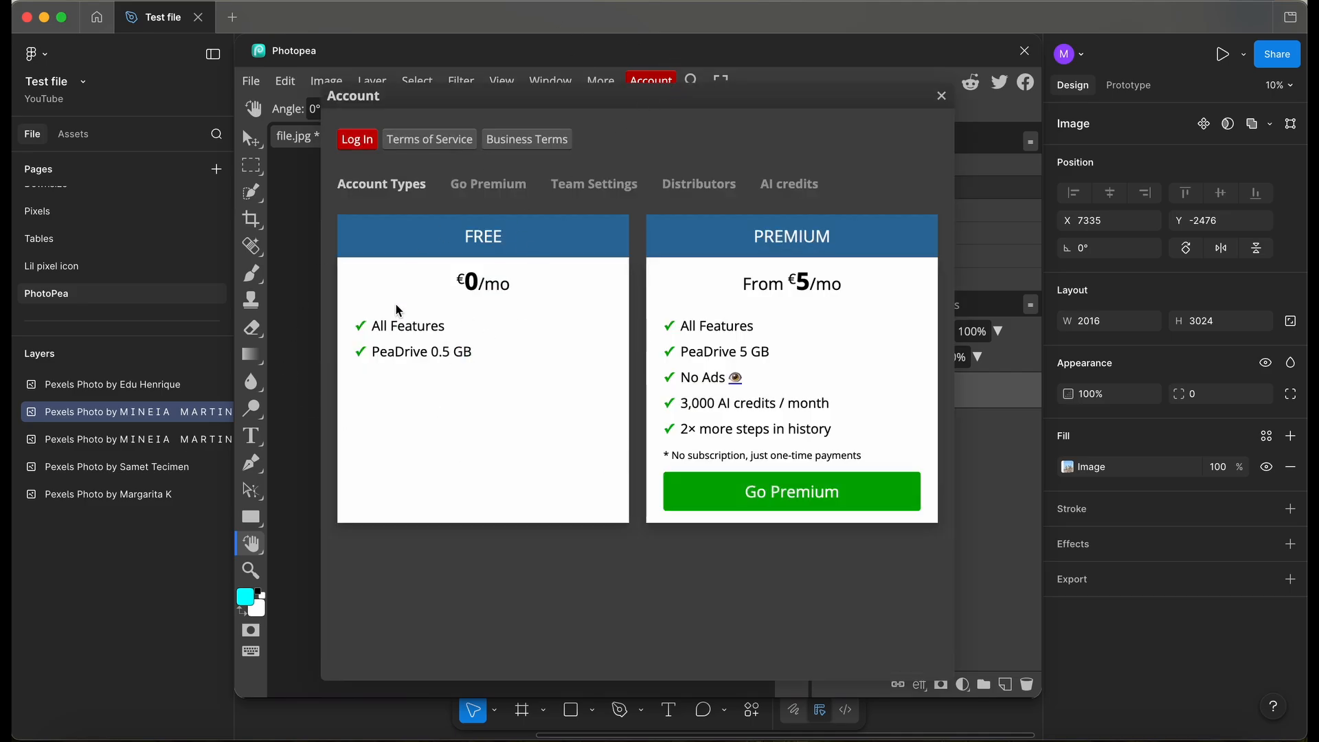
pyautogui.click(941, 98)
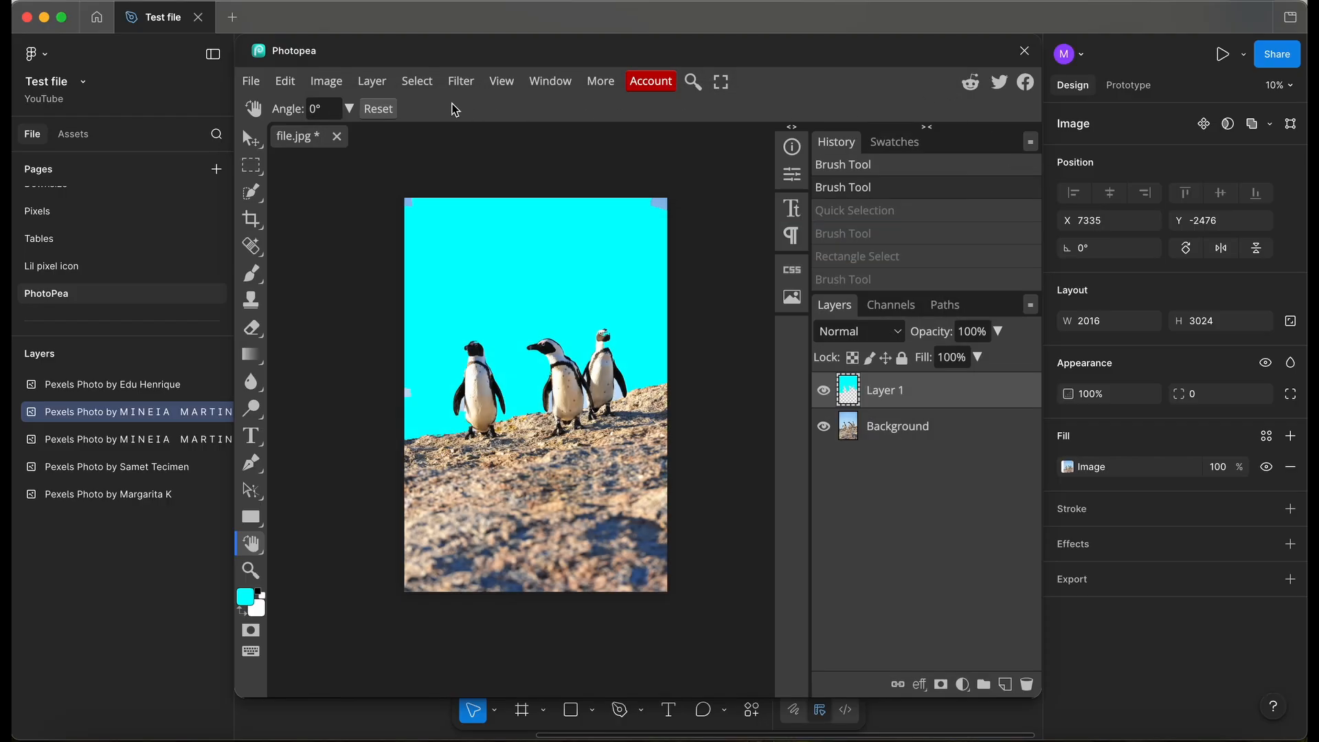
pyautogui.click(251, 82)
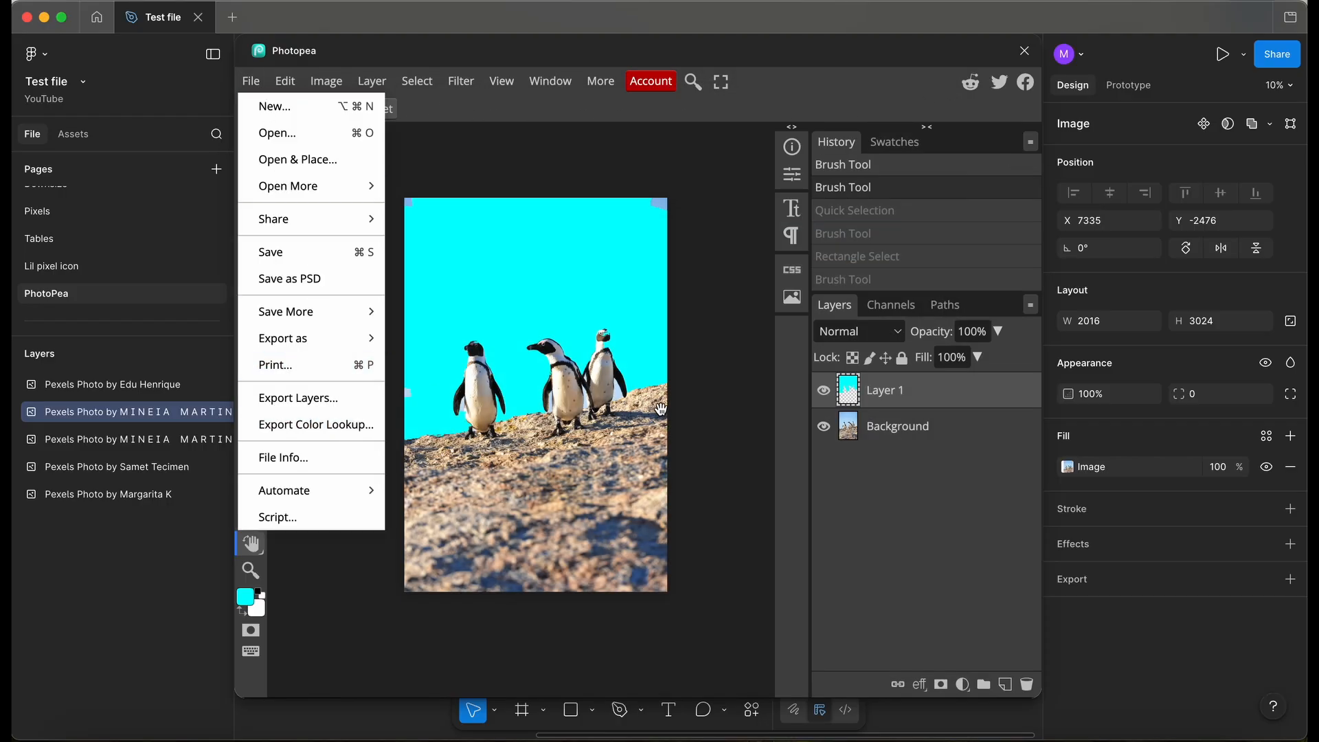
pyautogui.click(709, 421)
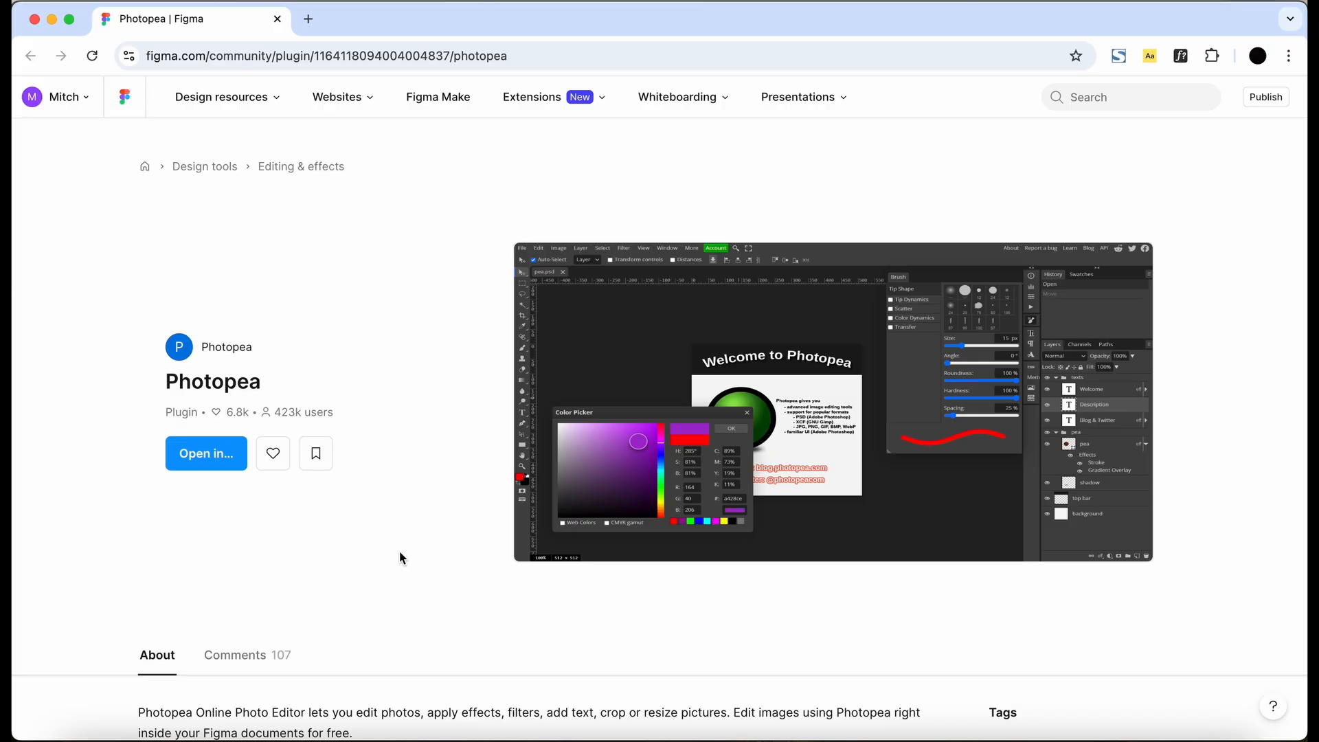
# - Look through the Photopea plugin's Figma Community page, including its description
pyautogui.scroll(-6, 402, 558)
pyautogui.scroll(1, 399, 551)
pyautogui.scroll(-2, 497, 607)
pyautogui.scroll(7, 496, 608)
pyautogui.scroll(-1, 443, 342)
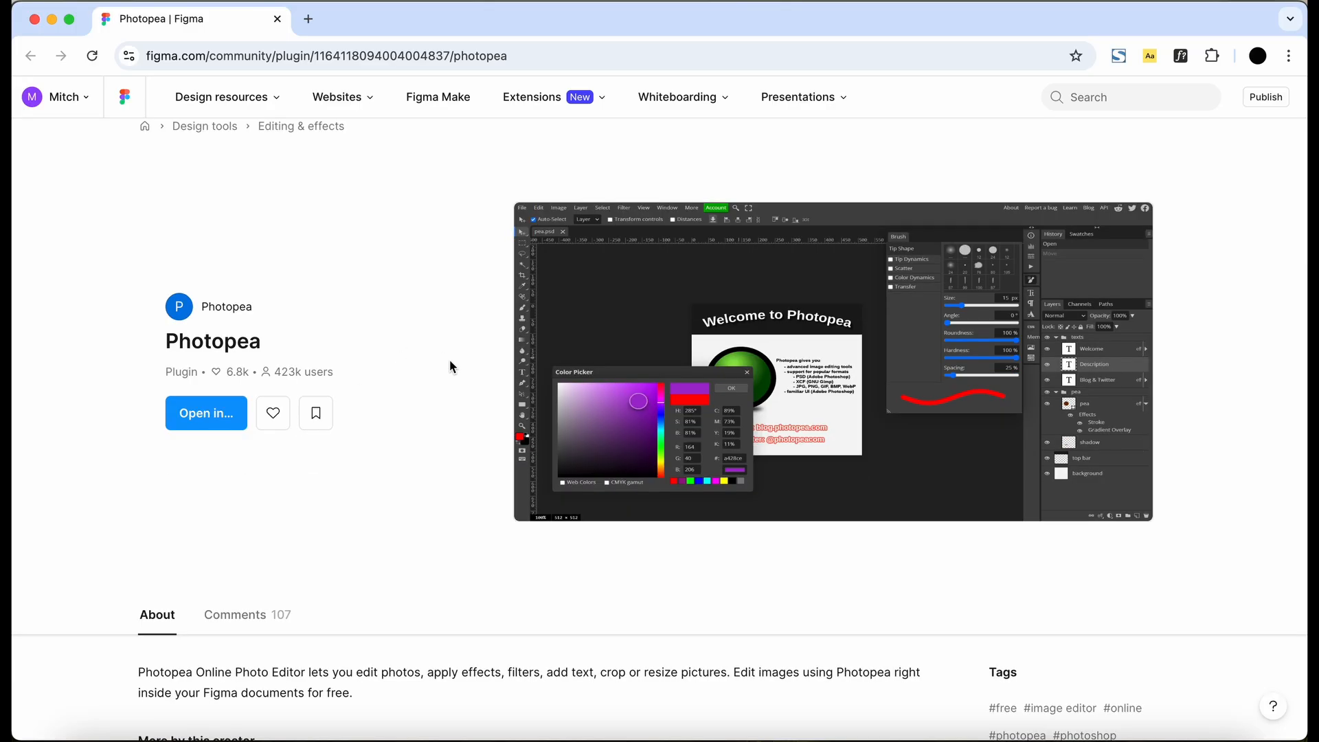